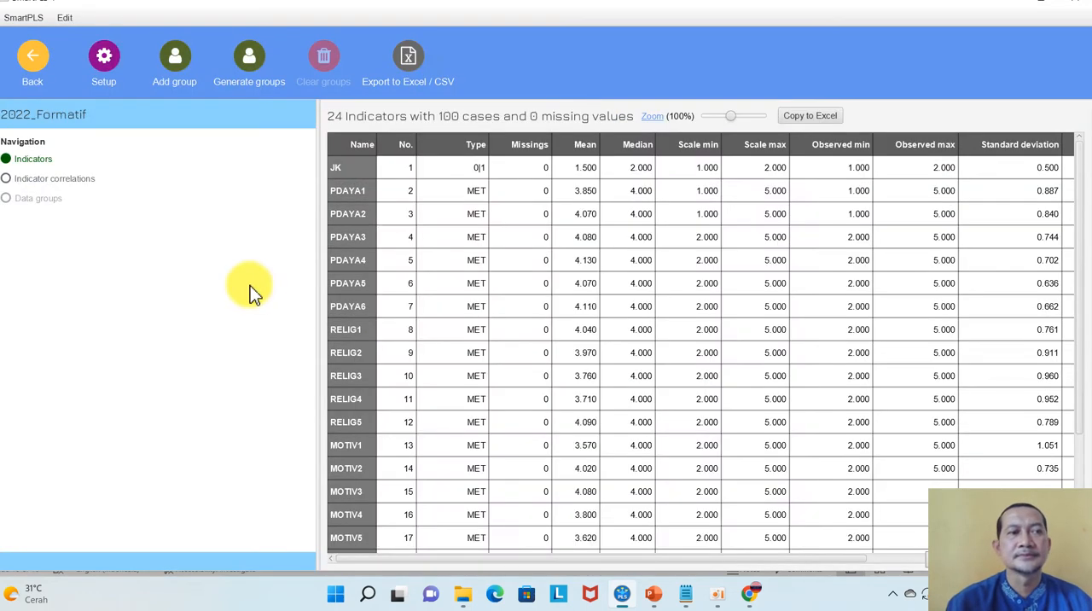
Leave the data view and create a PLS-SEM model named formatif in the penelitian 3 project
click(33, 73)
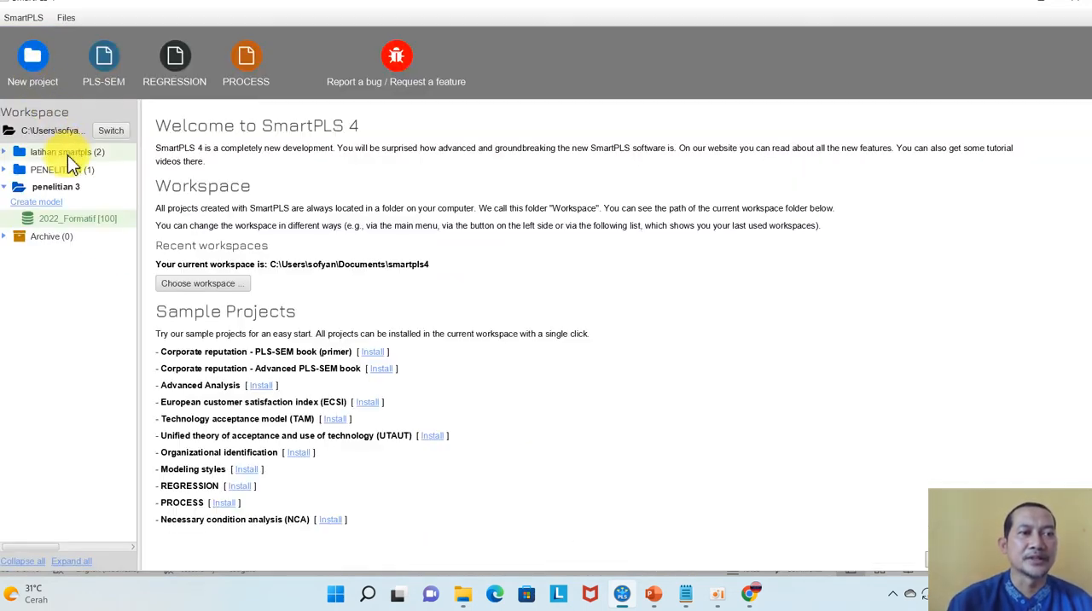
click(38, 206)
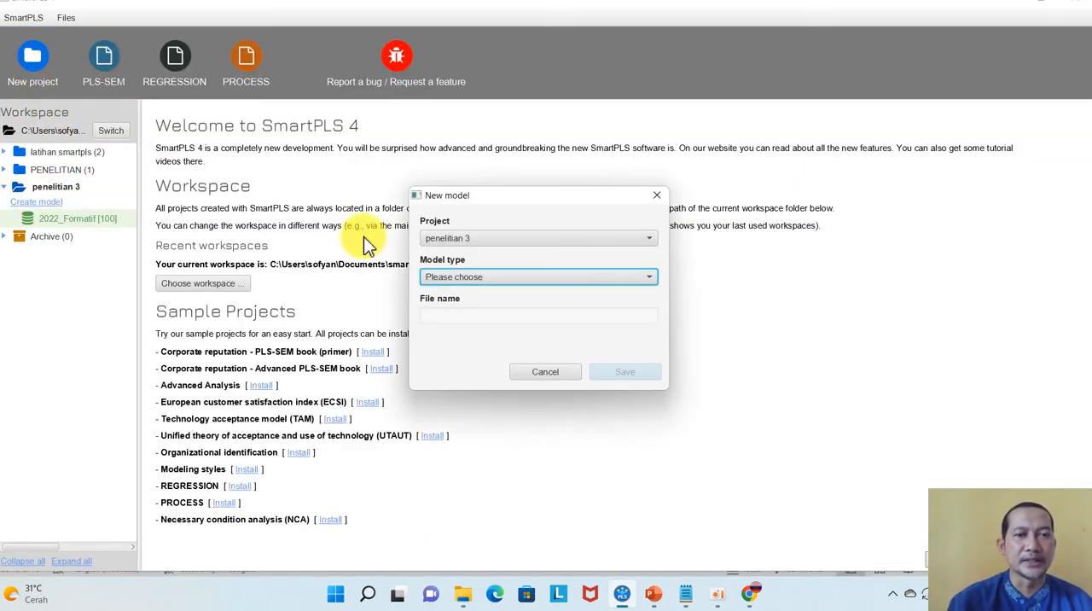
click(505, 276)
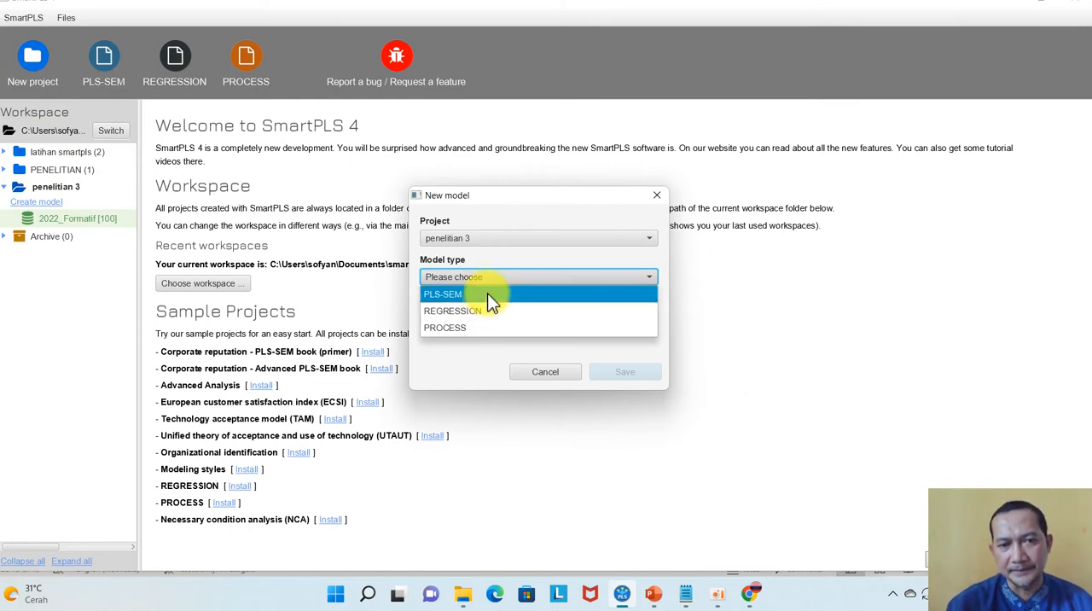
click(487, 294)
click(474, 316)
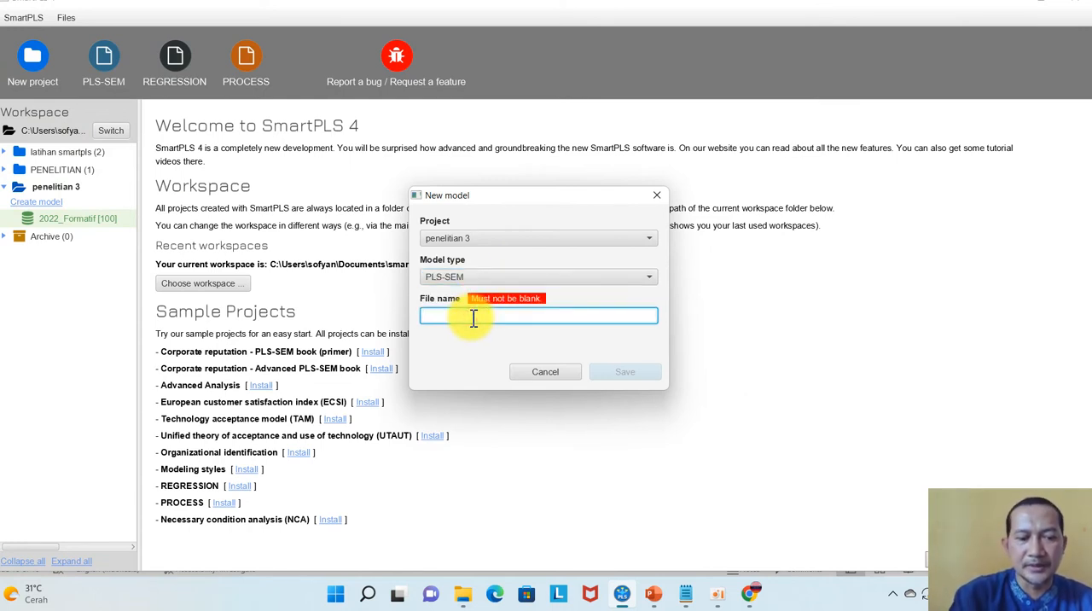
text(formatif)
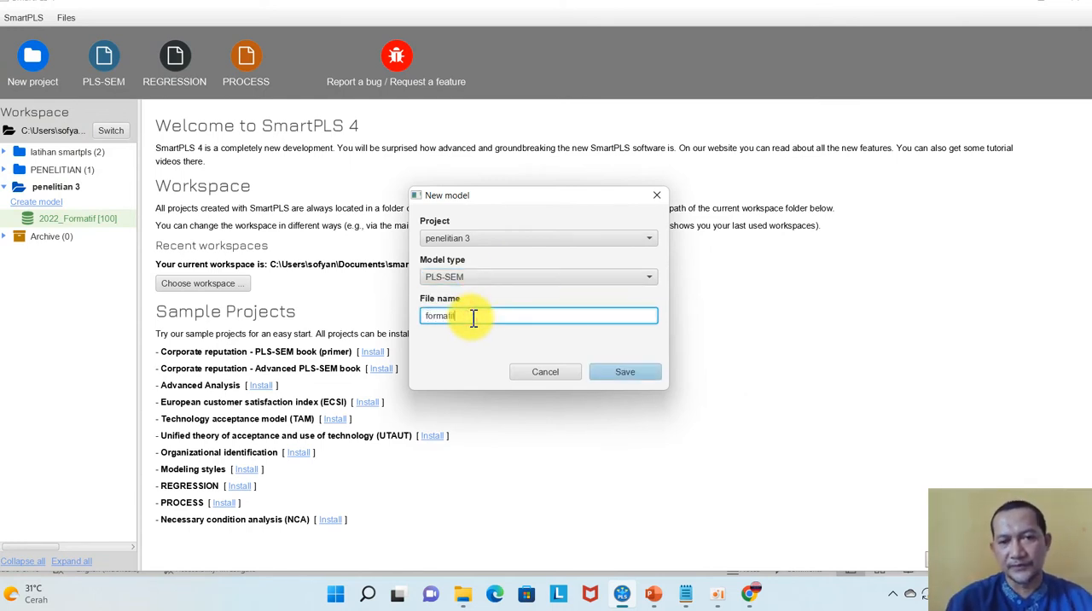
click(628, 374)
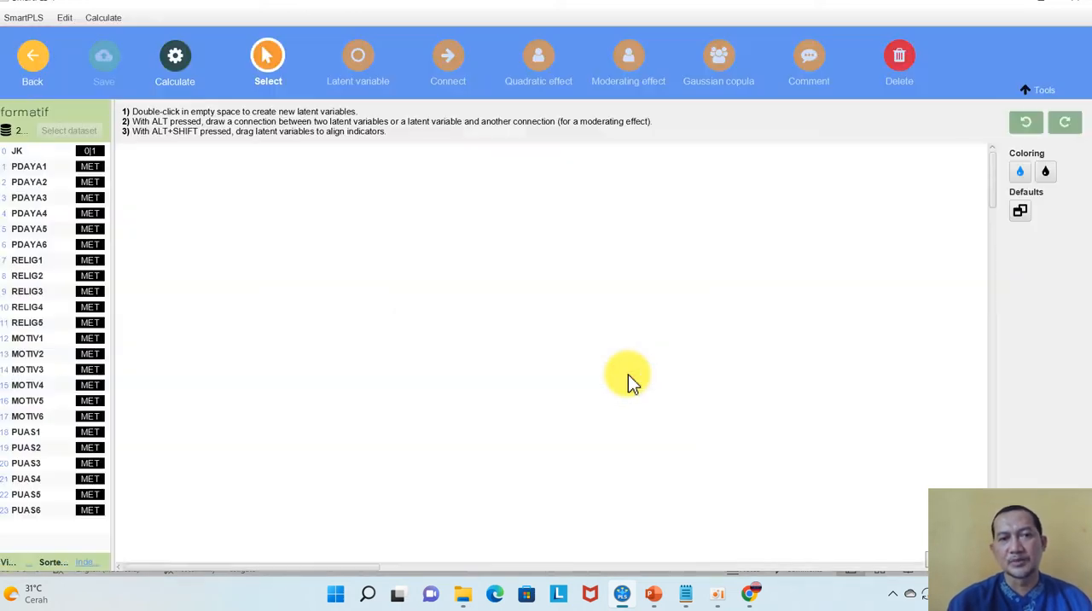
Add a latent variable named pemberdayaan in the upper-left part of the empty model canvas
click(359, 64)
click(288, 215)
key(BackSpace)
key(BackSpace)
key(BackSpace)
key(BackSpace)
text(pemberdayaa)
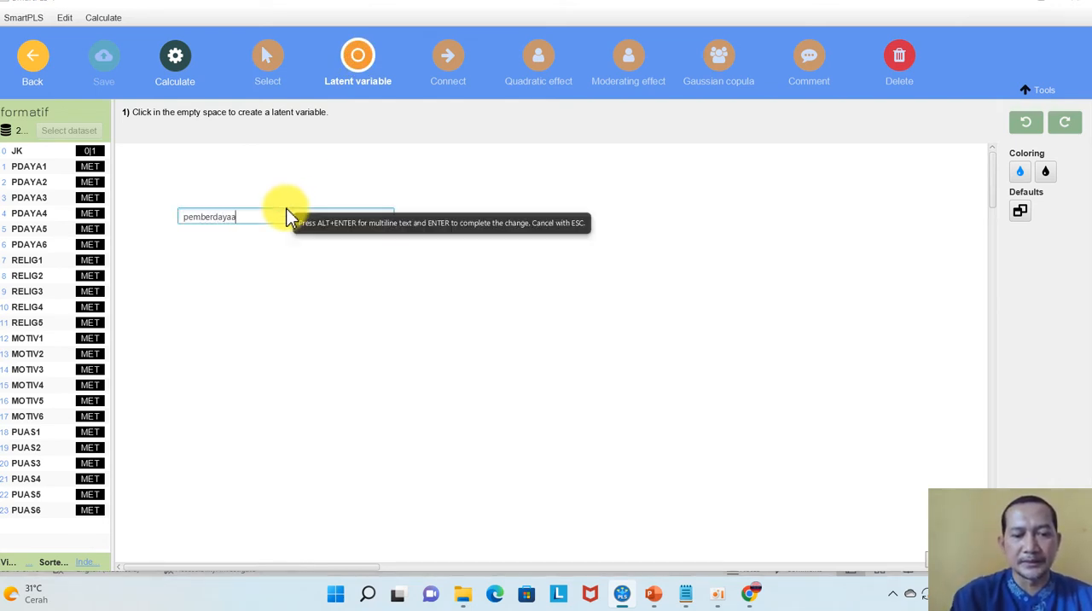
text(n)
key(Return)
Add a latent variable named religius below pemberdayaan
click(297, 382)
key(BackSpace)
key(BackSpace)
key(BackSpace)
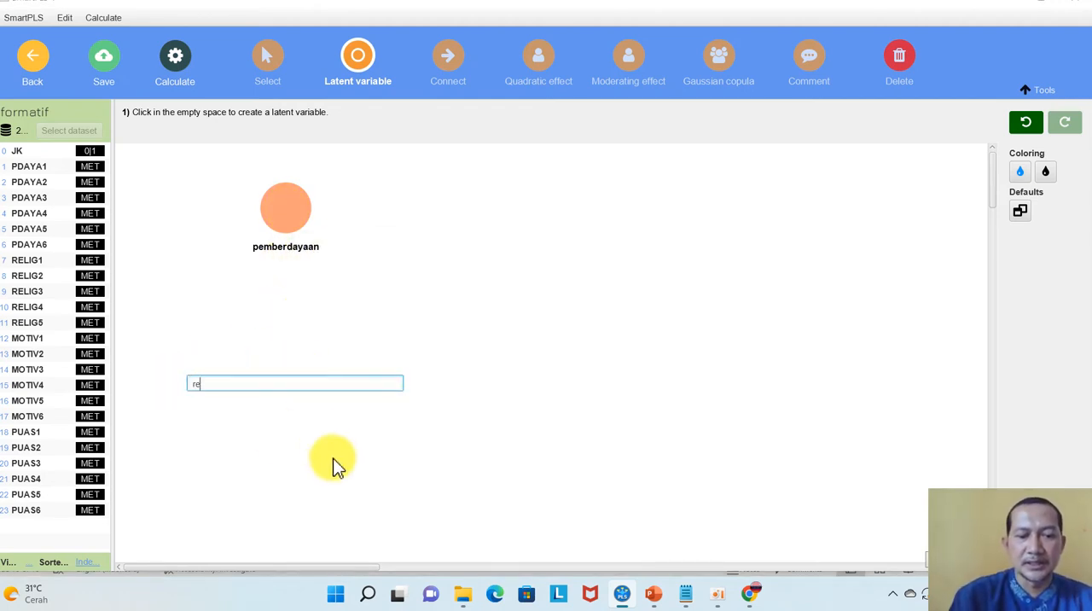
key(Return)
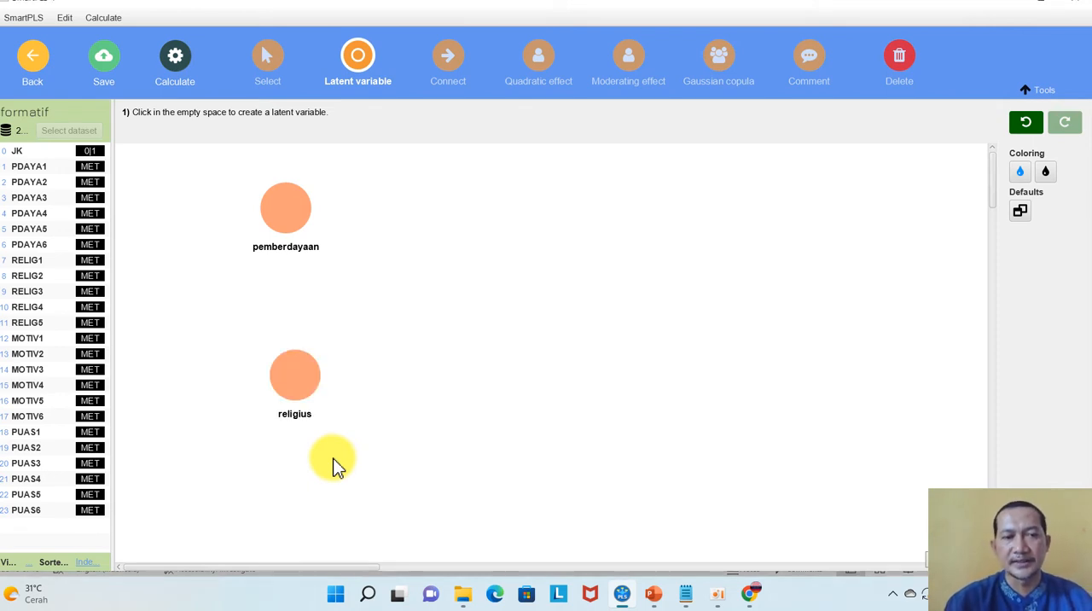
Add a latent variable named motivasi to the right of pemberdayaan and religius, at a height between them
click(453, 316)
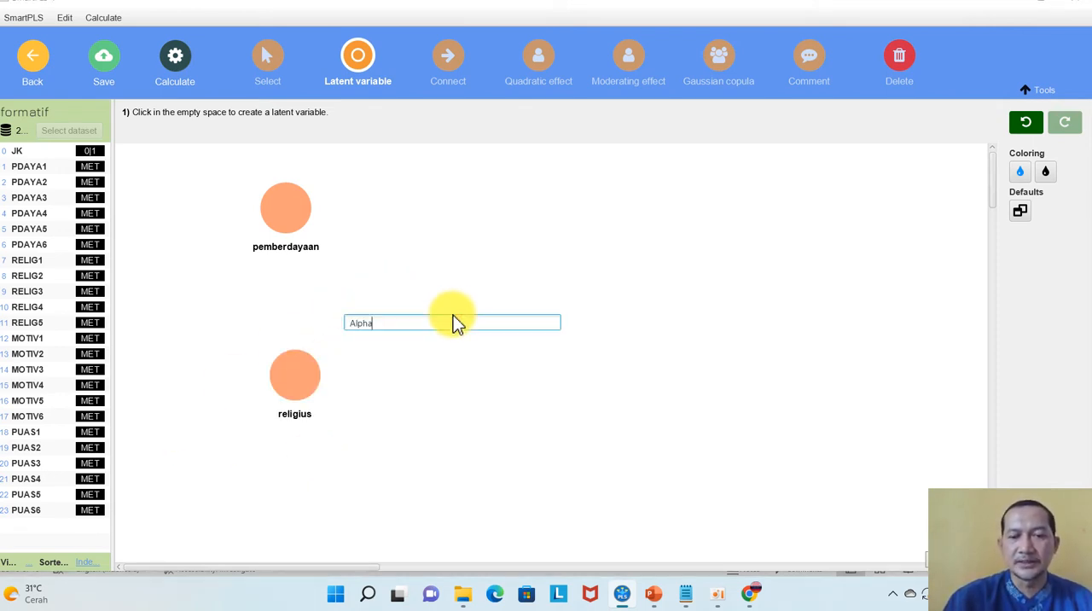
key(BackSpace)
text(motivasi)
key(Return)
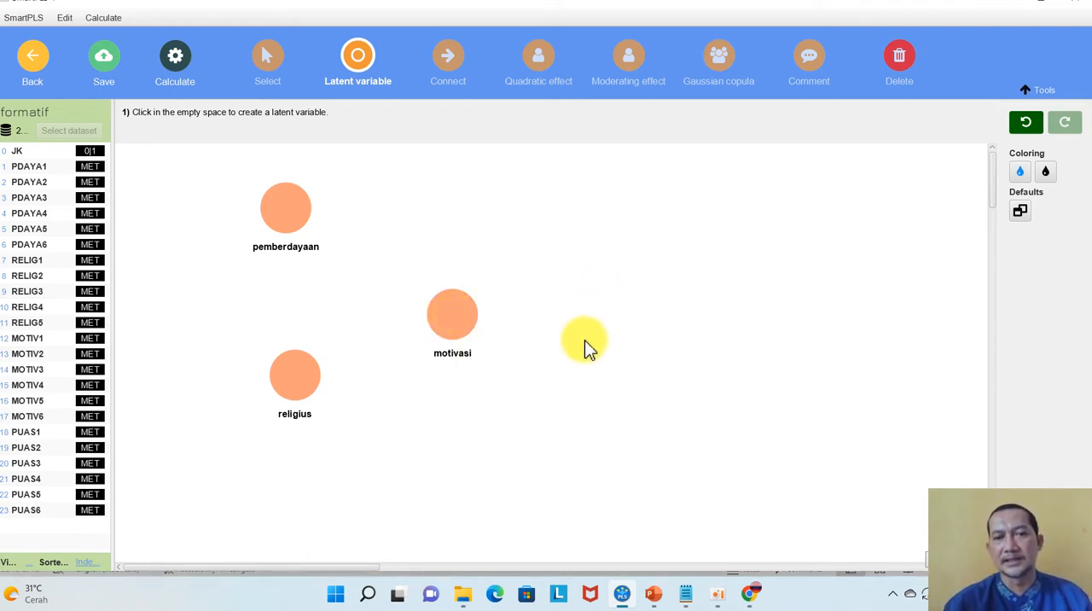
Add a latent variable named kepuasan kerja to the right of motivasi and shift it slightly up and to the right
click(630, 333)
key(BackSpace)
key(BackSpace)
key(BackSpace)
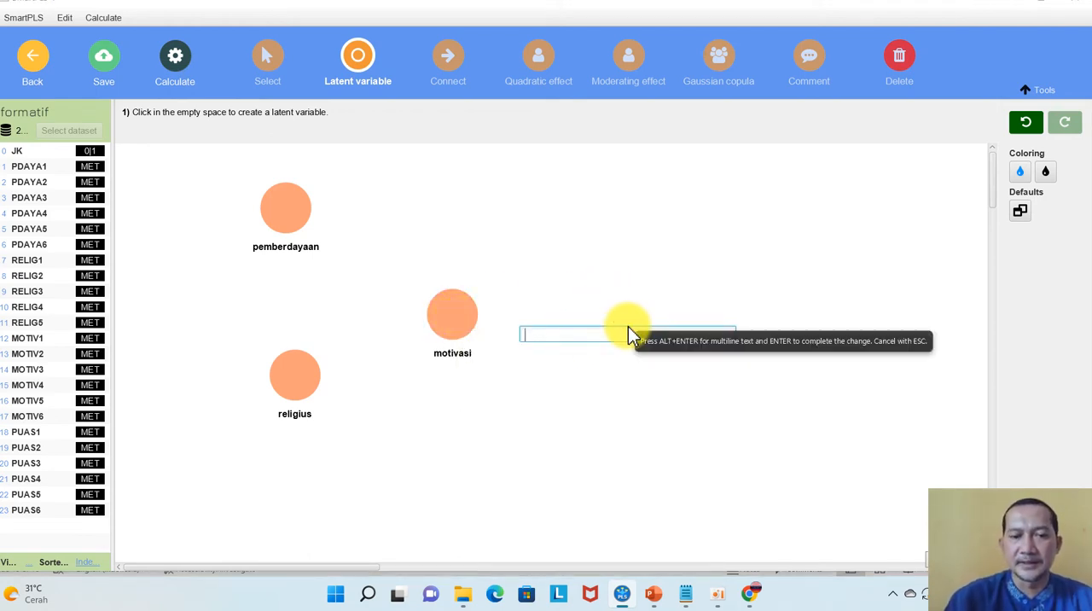
text(kepuasan ker)
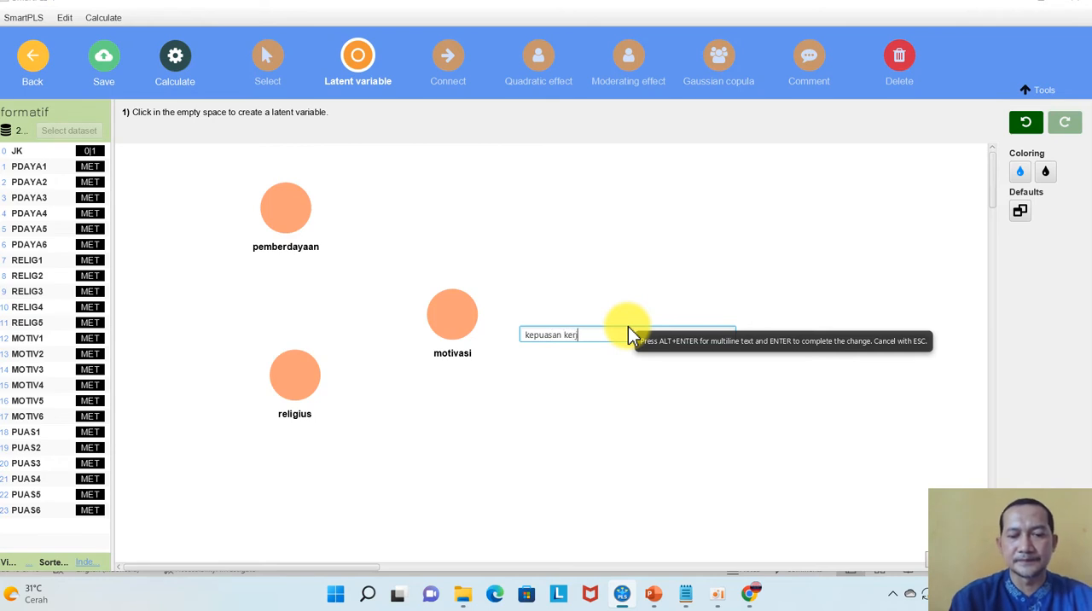
text(ja)
key(Return)
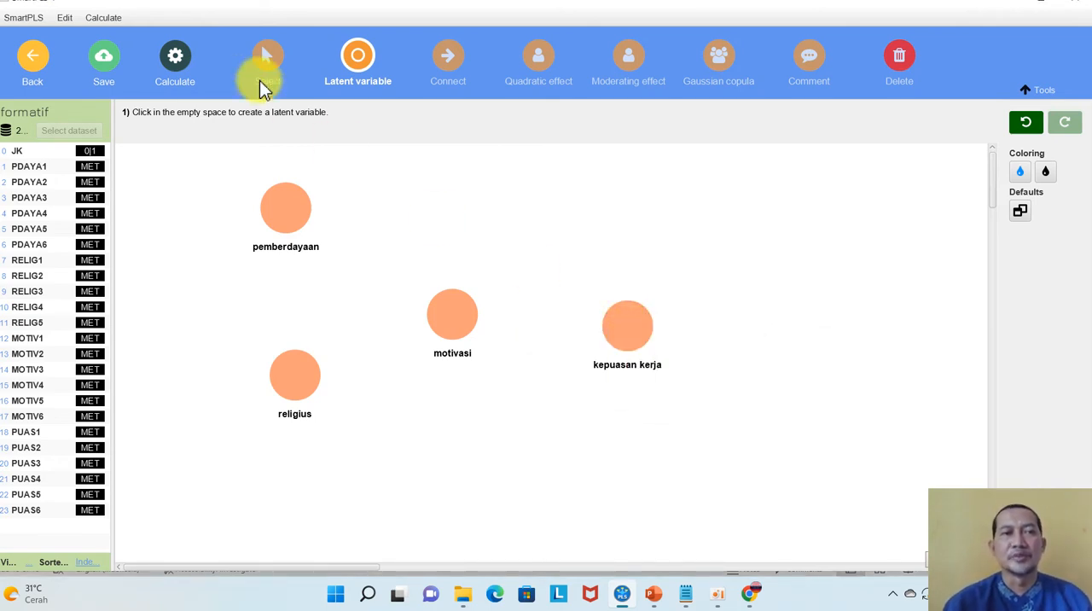
click(261, 57)
drag(644, 322, 658, 303)
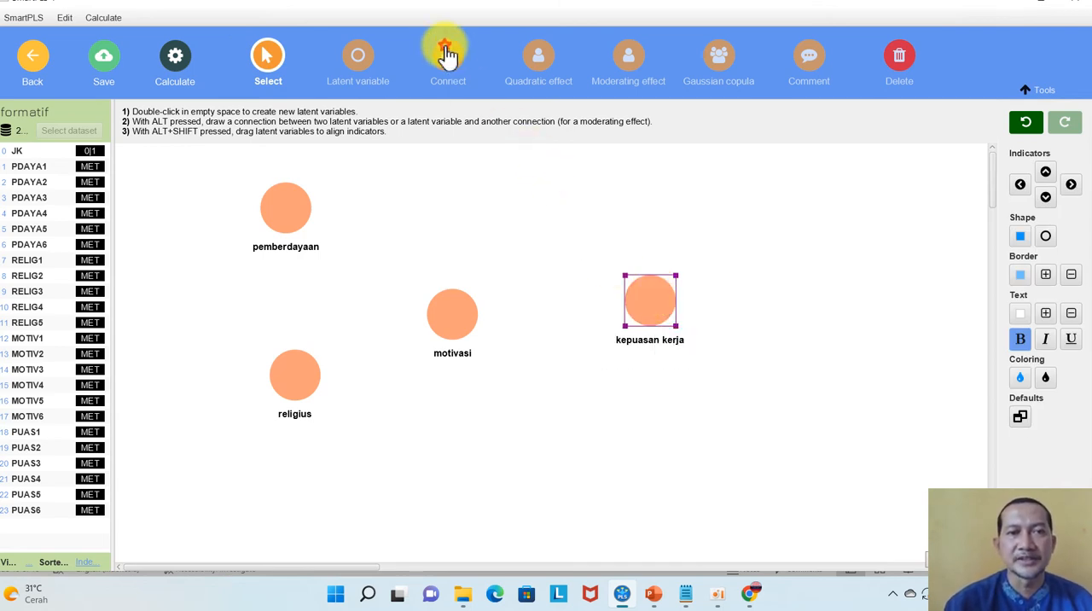
Draw paths from pemberdayaan and religius to both motivasi and kepuasan kerja, and from motivasi to kepuasan kerja
click(448, 56)
drag(285, 202, 457, 314)
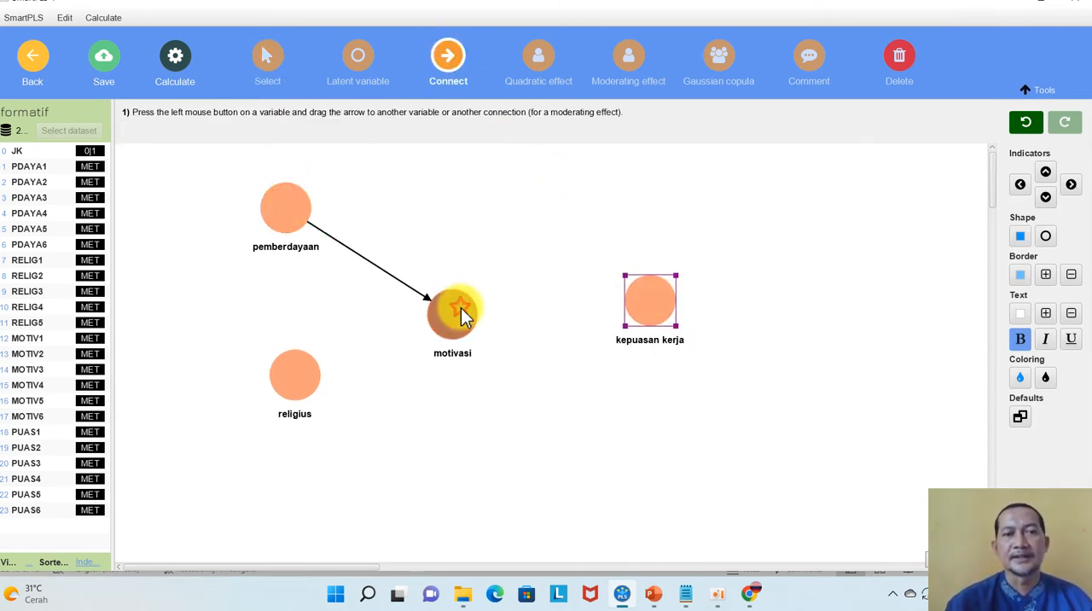
drag(304, 226, 640, 301)
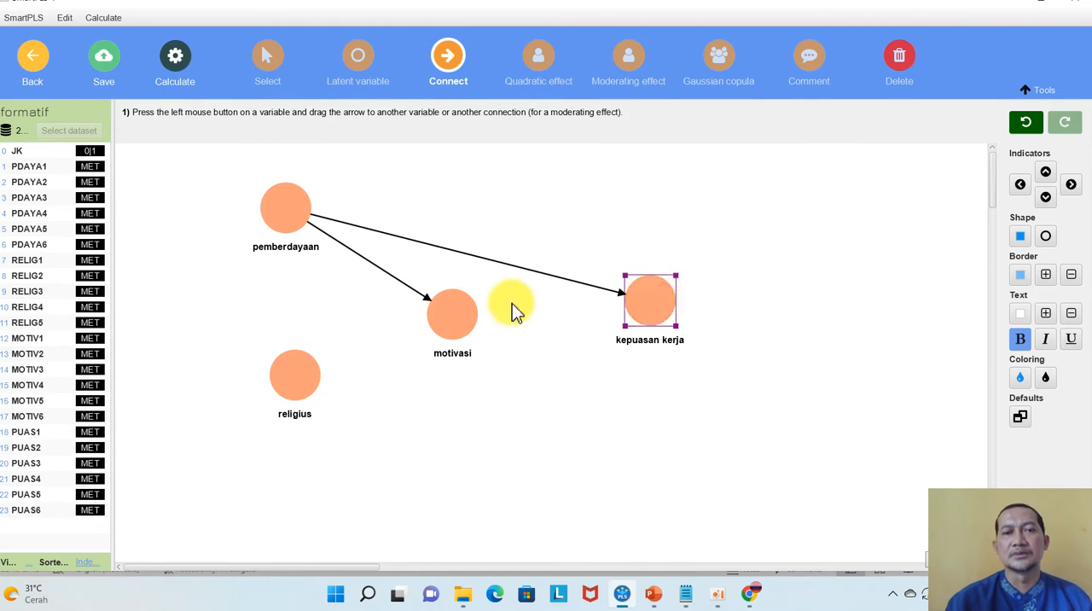
drag(452, 312, 653, 310)
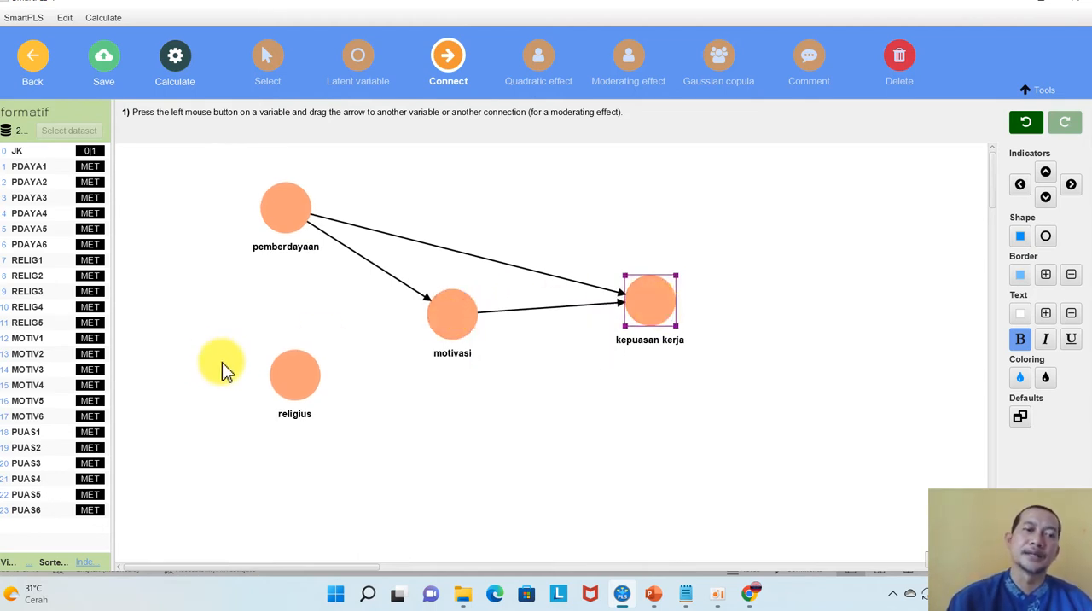
drag(292, 371, 449, 316)
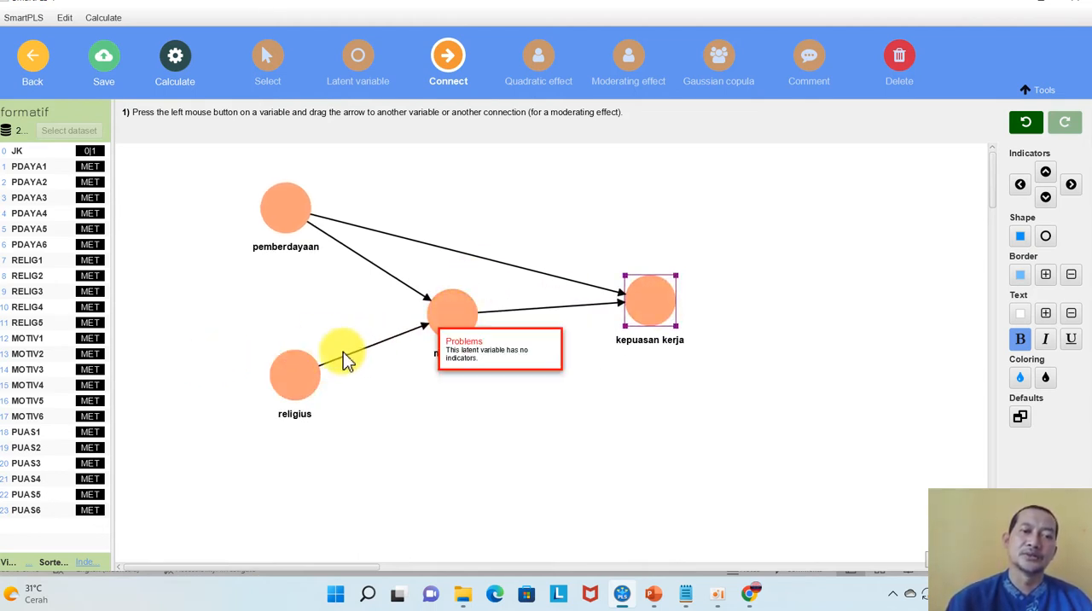
drag(298, 369, 653, 303)
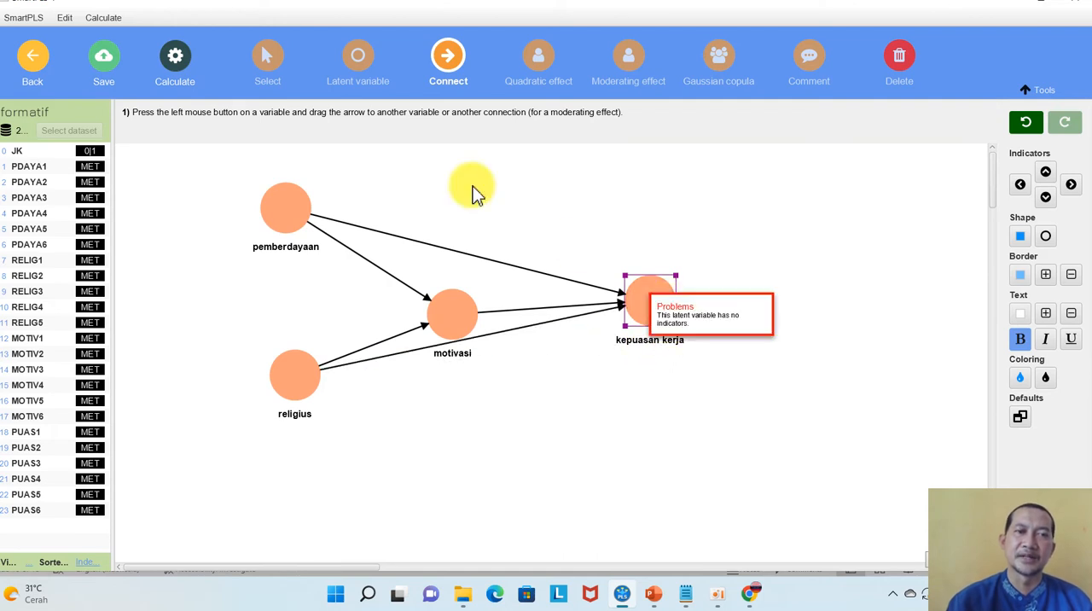
Rearrange the model: move religius down directly below pemberdayaan, motivasi left between them, and kepuasan kerja level with motivasi
click(267, 55)
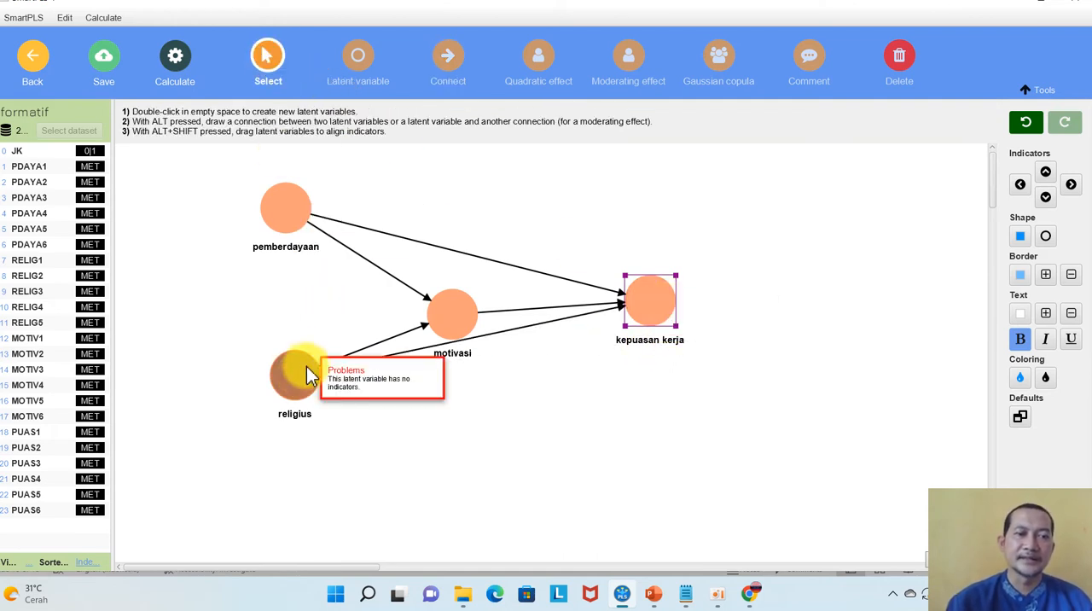
drag(303, 381, 295, 476)
drag(456, 329, 399, 346)
click(653, 316)
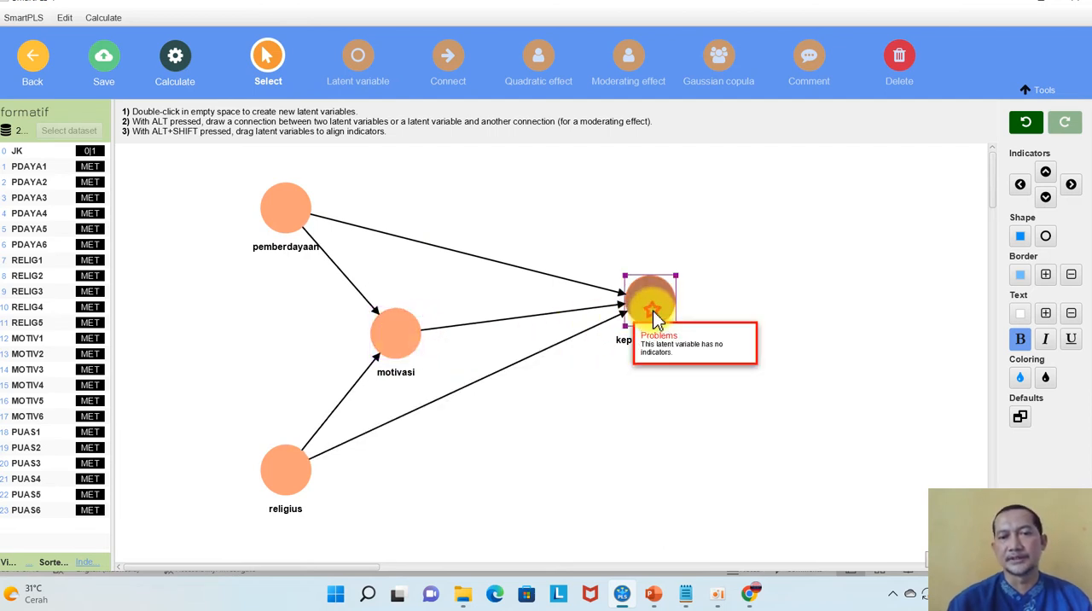
drag(653, 316, 646, 349)
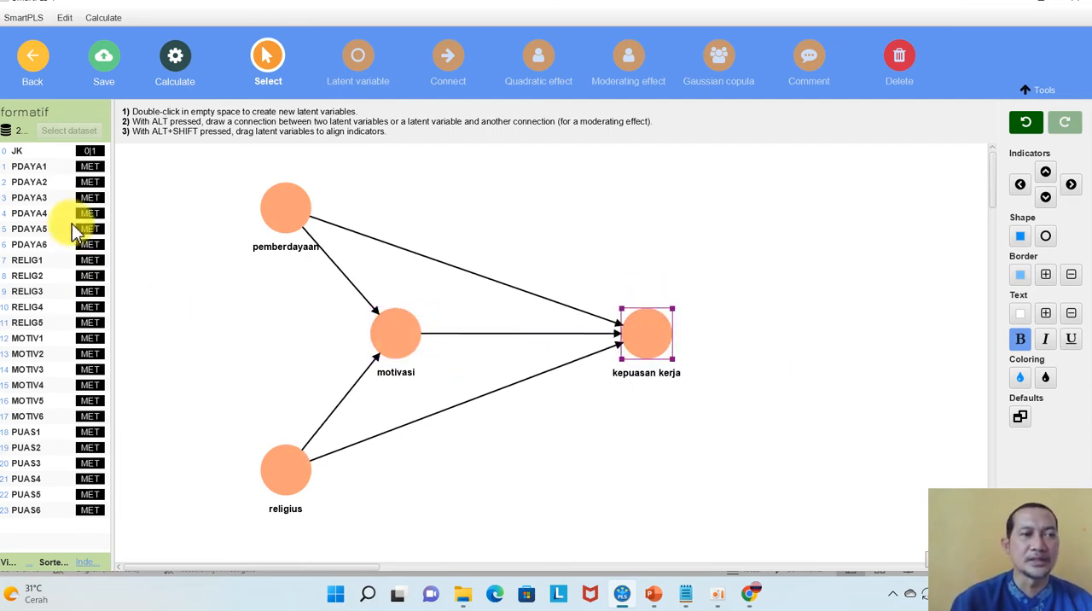
Assign indicators PDAYA1 to PDAYA6 to pemberdayaan and align them on the construct's left side
click(35, 165)
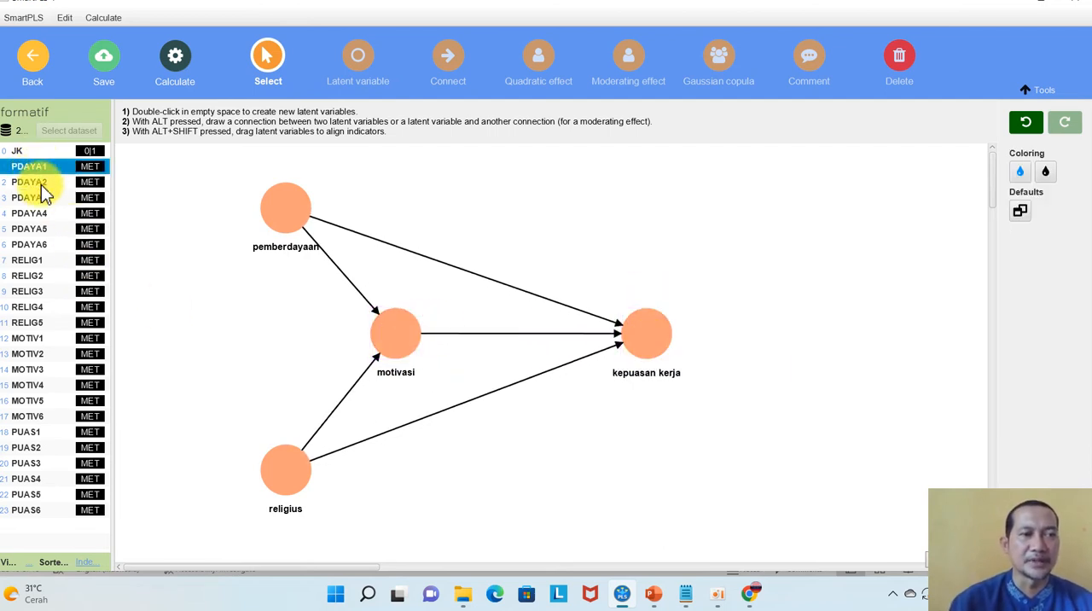
shift+click(38, 244)
drag(37, 229, 285, 215)
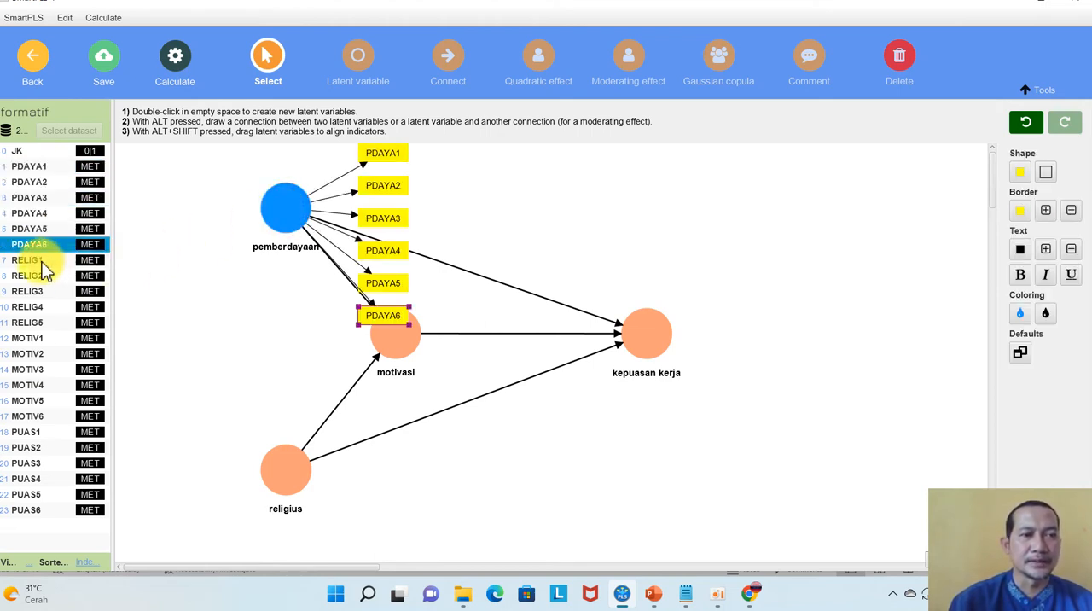
click(280, 221)
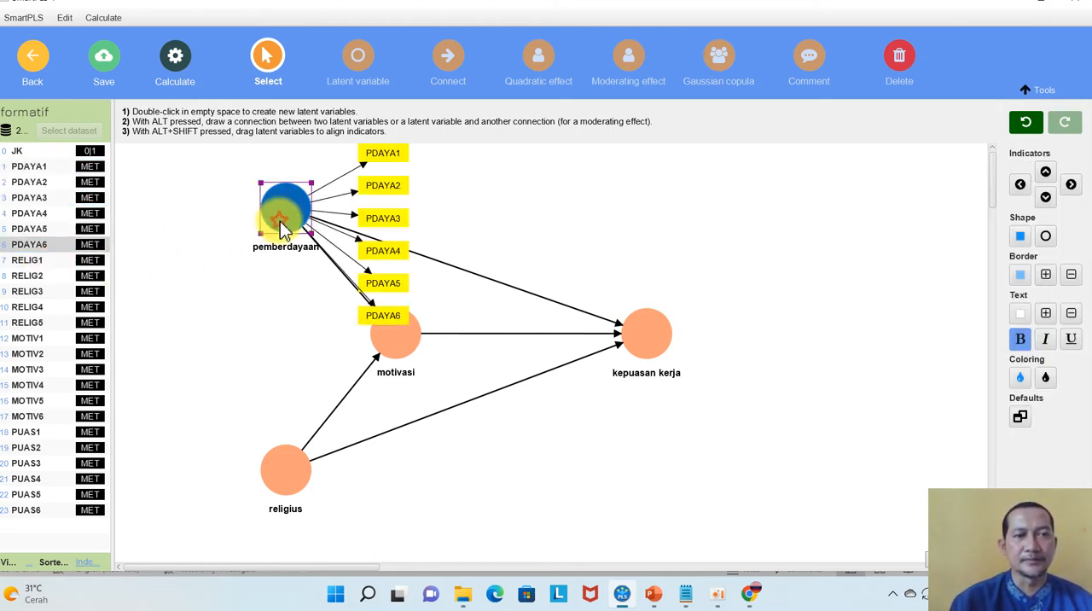
click(1021, 187)
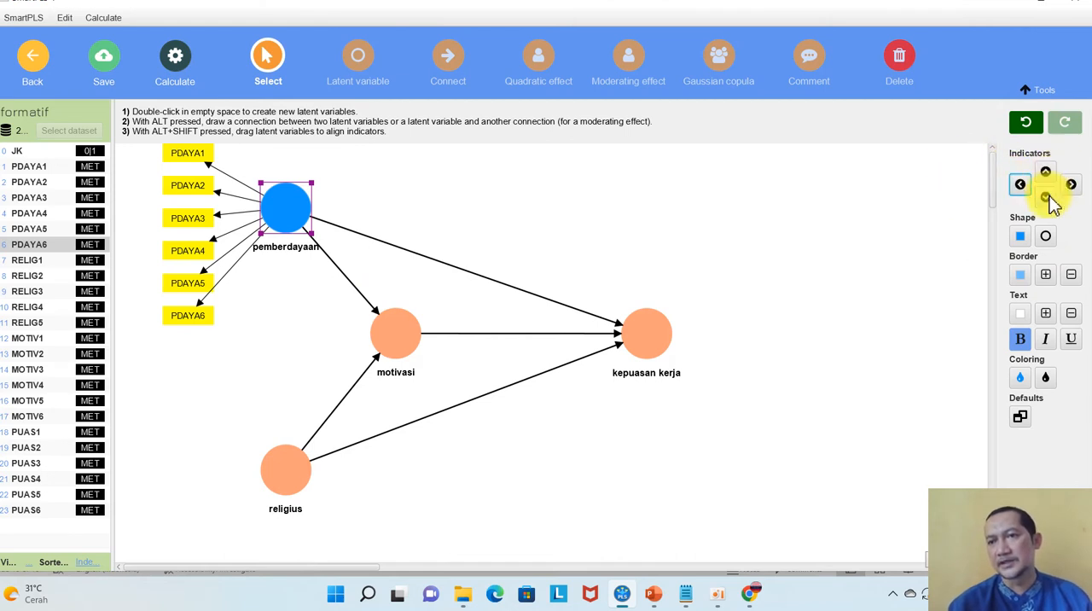
Assign indicators RELIG1 to RELIG5 to religius and align them on the construct's left side
click(32, 261)
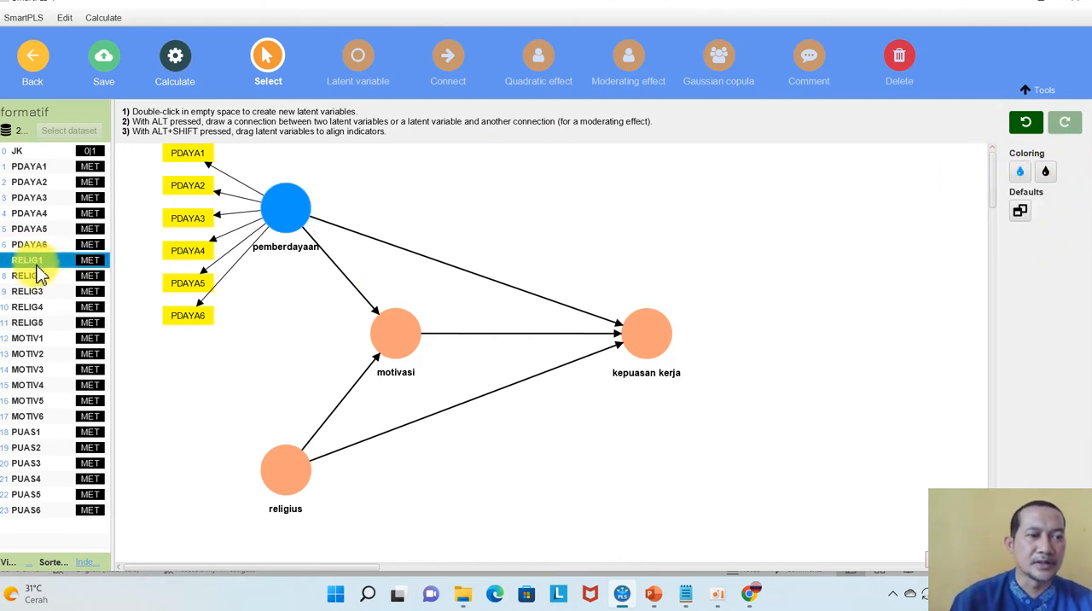
shift+click(42, 322)
drag(41, 295, 277, 435)
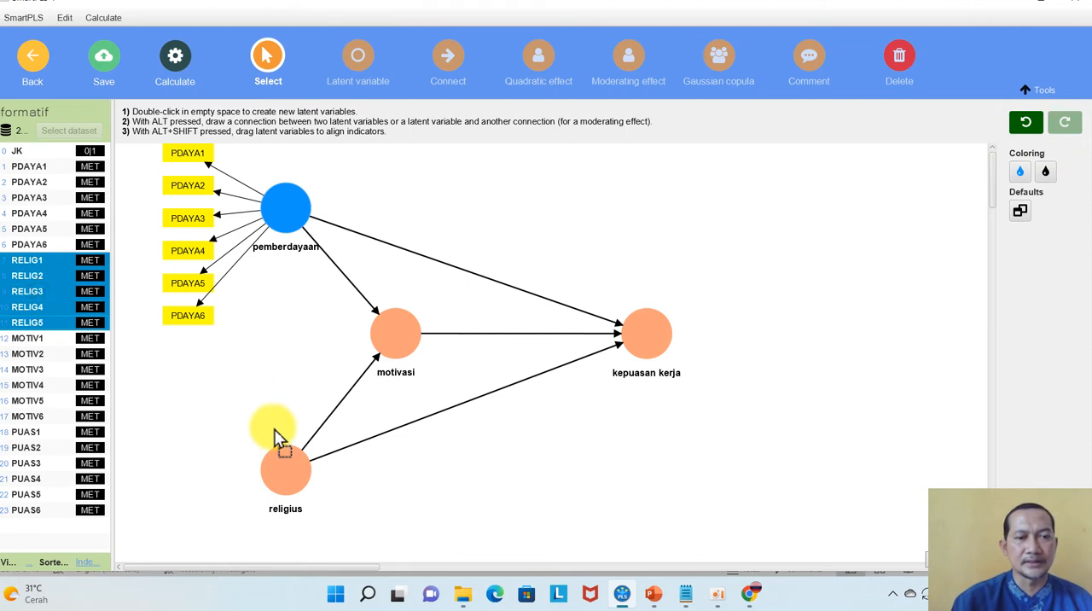
drag(286, 478, 286, 474)
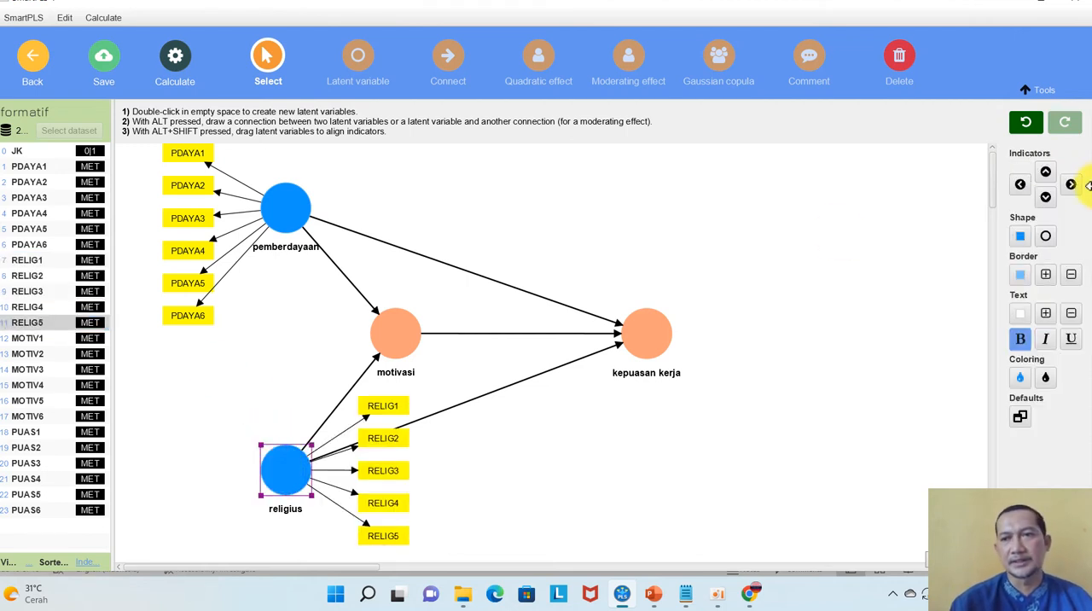
click(1019, 185)
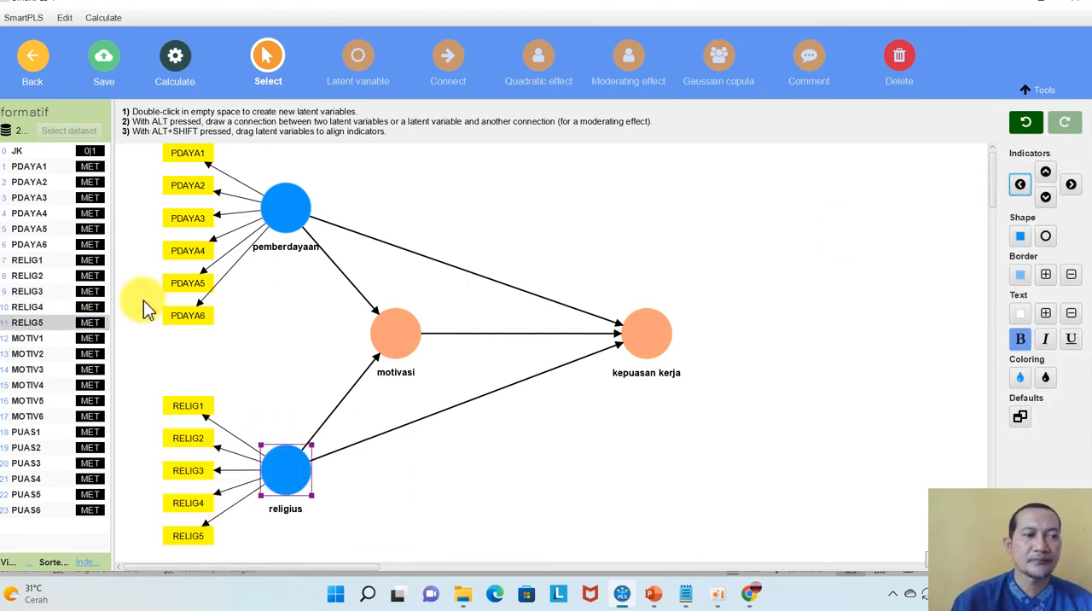
Assign indicators MOTIV1 to MOTIV6 to motivasi and align them on the construct's left side
click(38, 337)
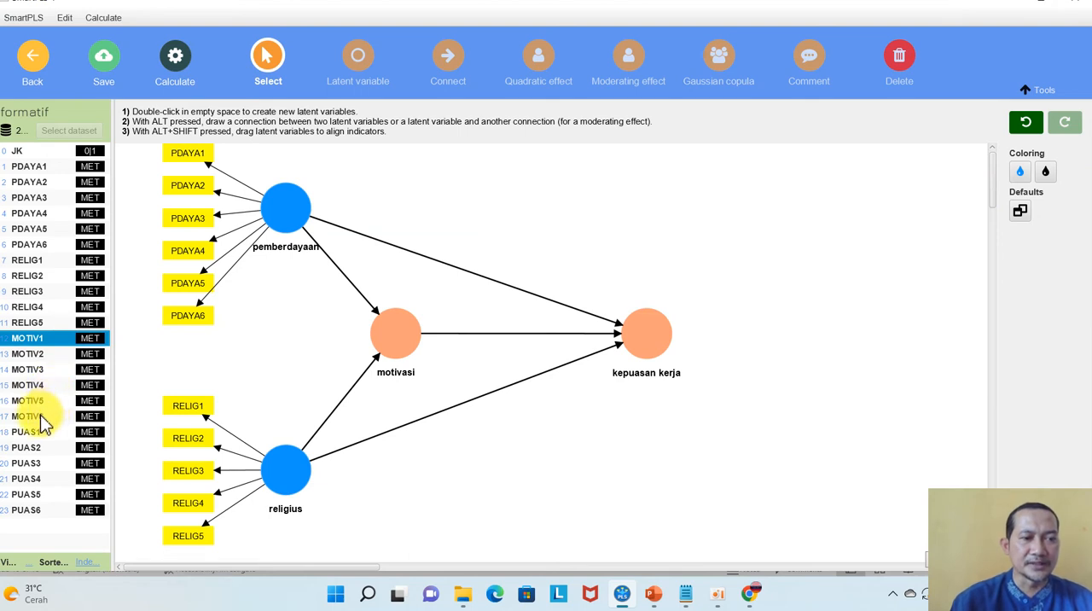
shift+click(40, 415)
drag(39, 383, 401, 350)
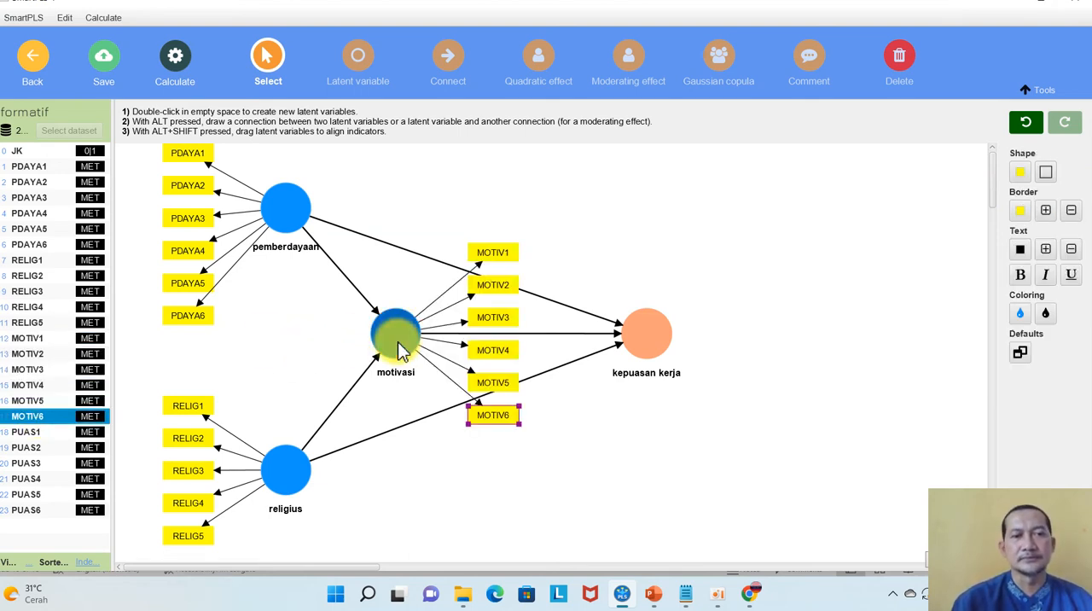
click(398, 342)
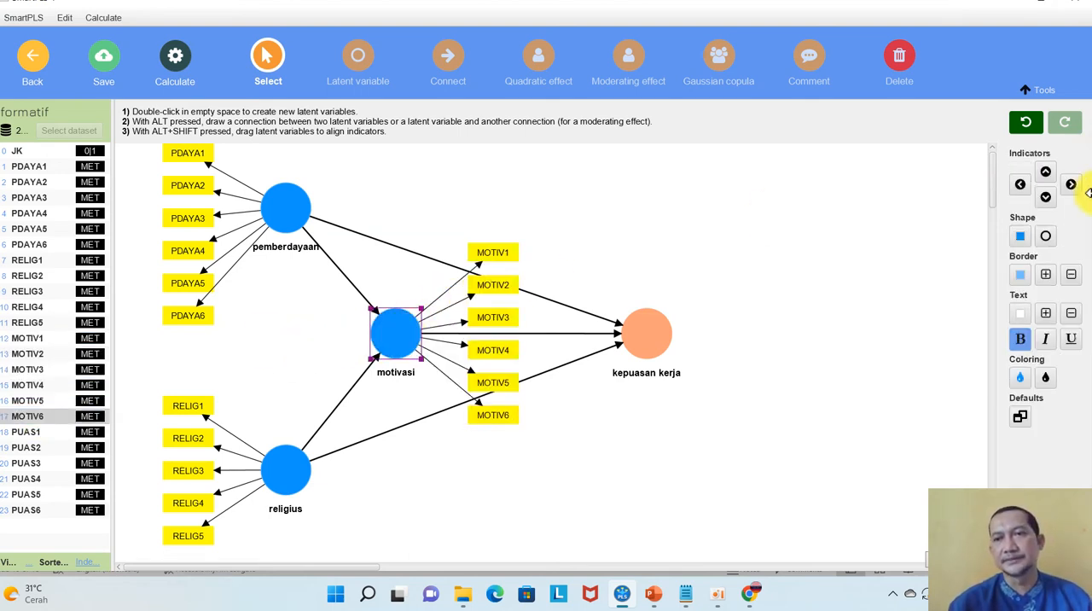
click(1020, 184)
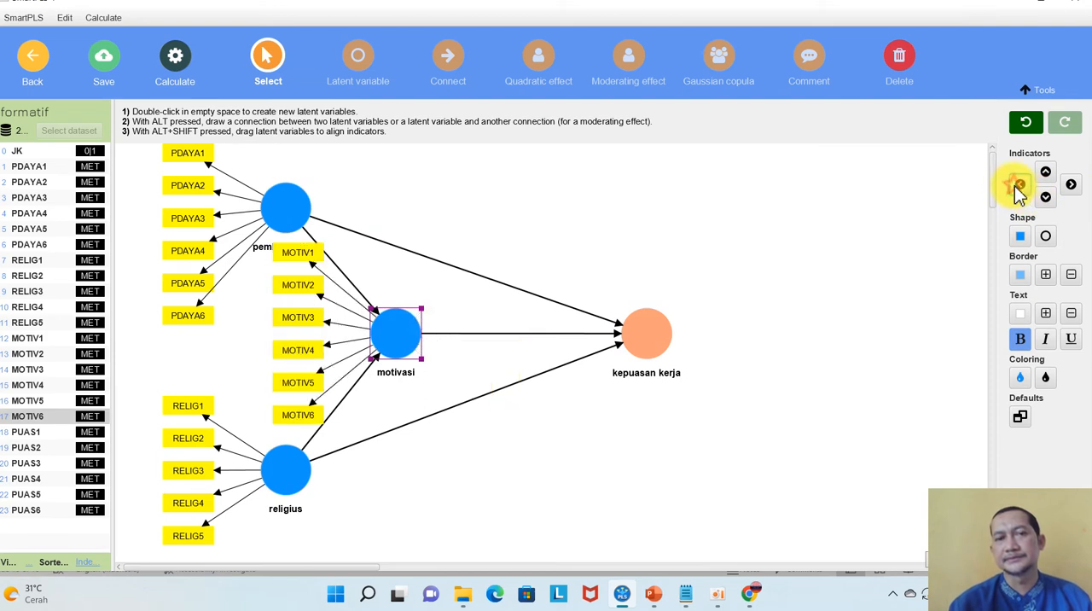
Assign indicators PUAS1 to PUAS6 to kepuasan kerja and invert its measurement model to formative
click(37, 431)
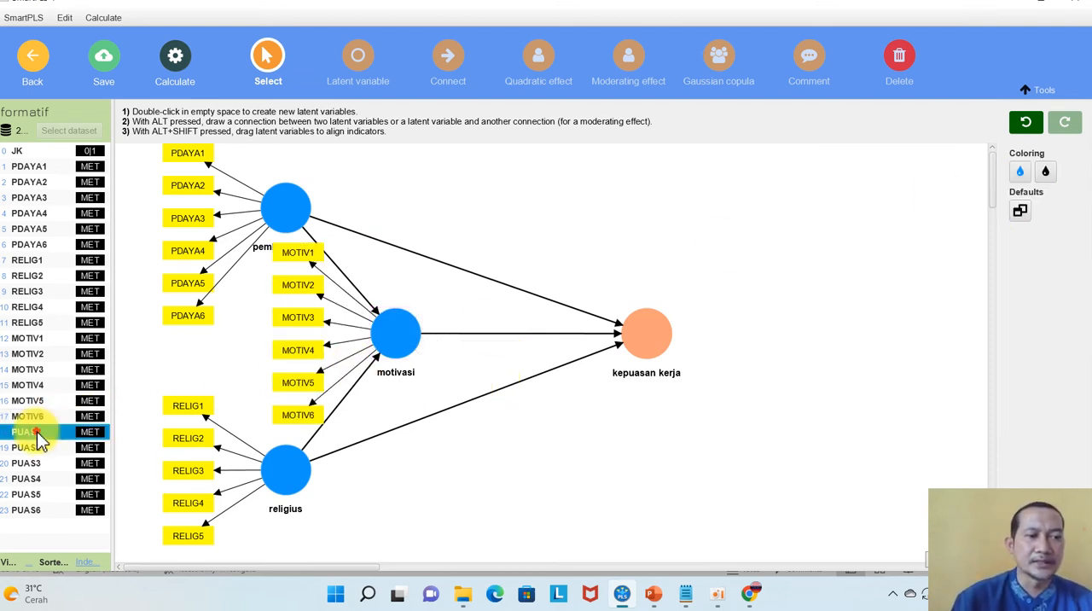
shift+click(33, 510)
drag(33, 508, 657, 350)
right_click(657, 350)
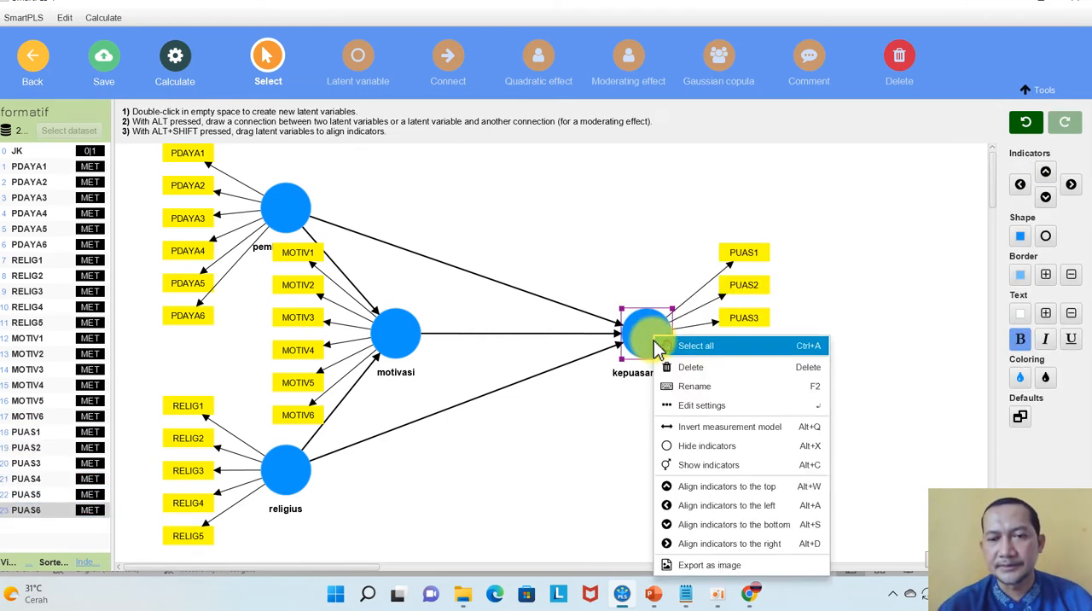
click(716, 425)
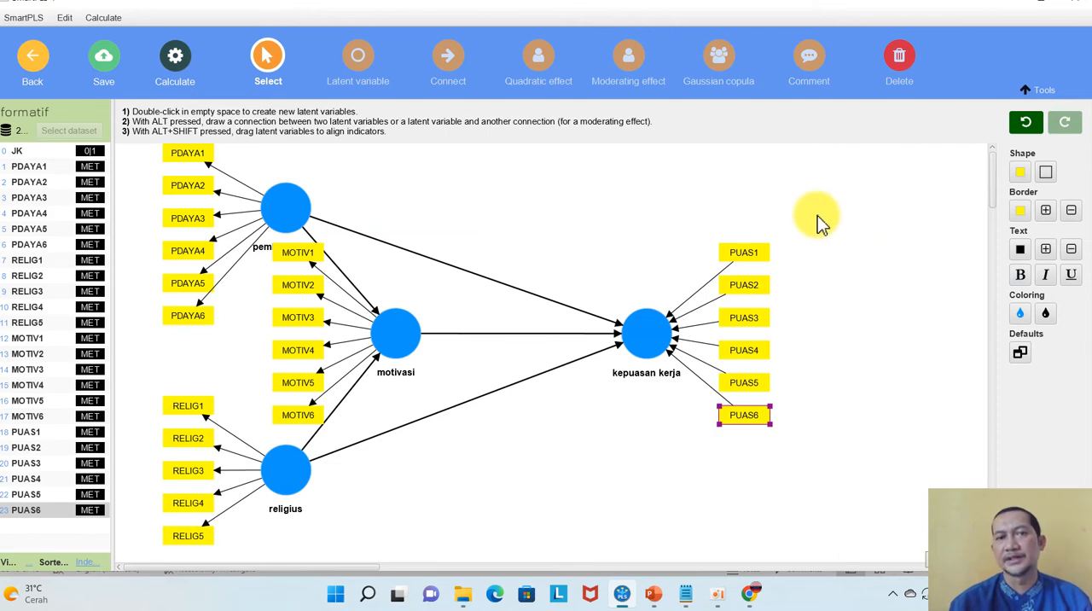
click(668, 168)
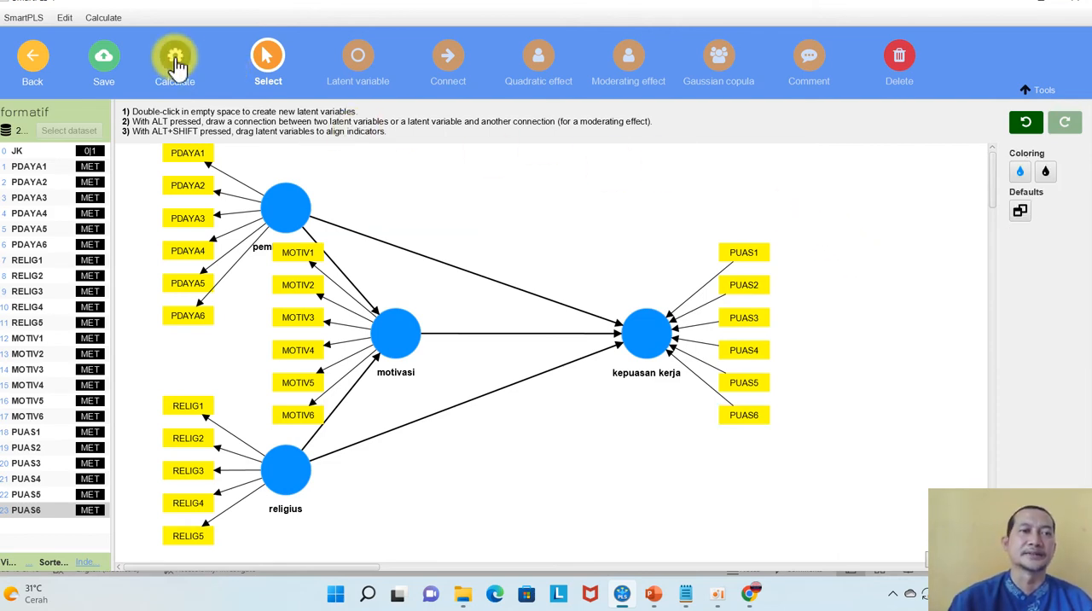
Run the PLS-SEM algorithm with the Path weighting scheme, Standardized results and default initial weights, opening the report
click(177, 64)
click(177, 85)
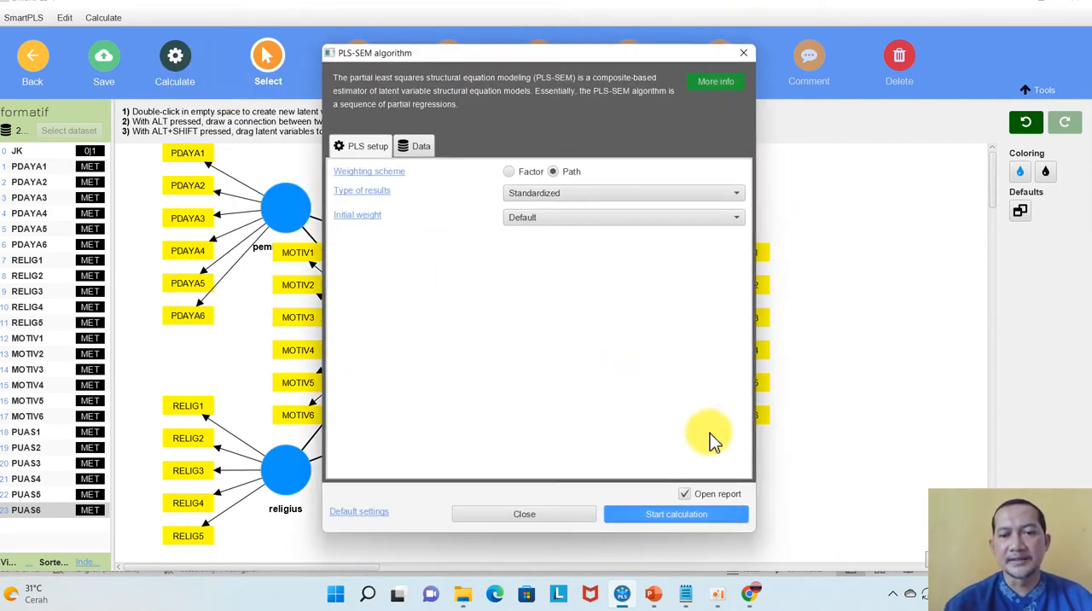
click(653, 514)
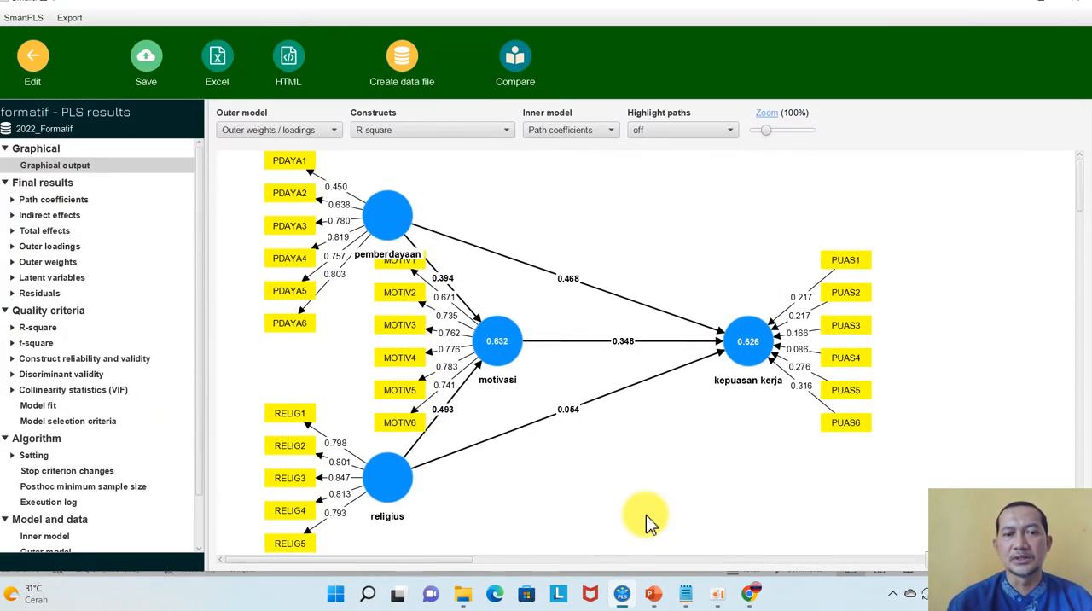
Switch to PowerPoint to check the slide on evaluating reflective measurement models, and return to the SmartPLS results
click(655, 599)
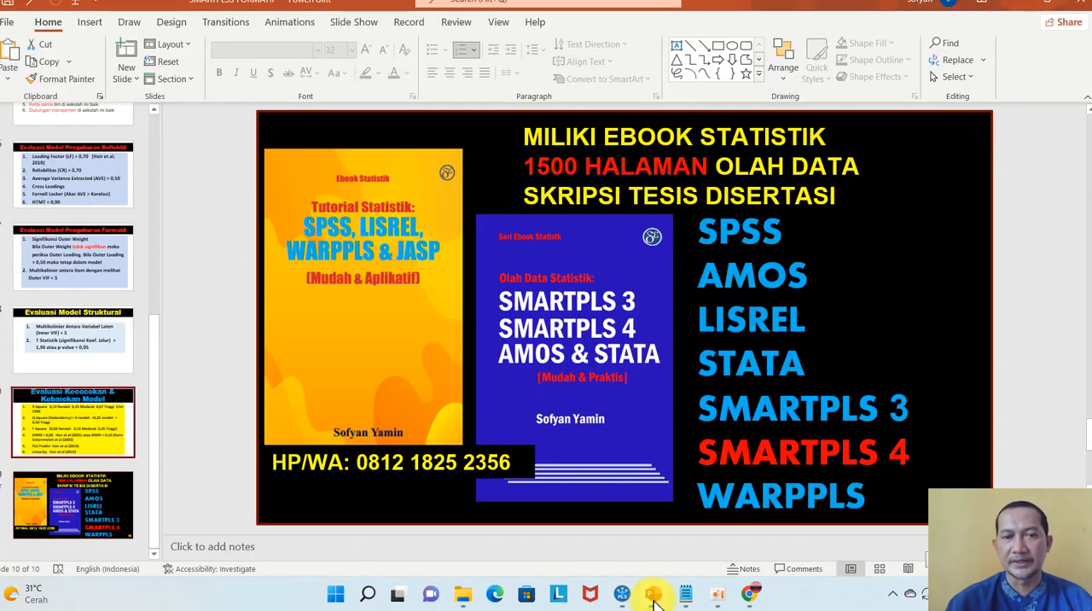
key(Page_Up)
key(Page_Up)
key(Page_Up)
key(Page_Up)
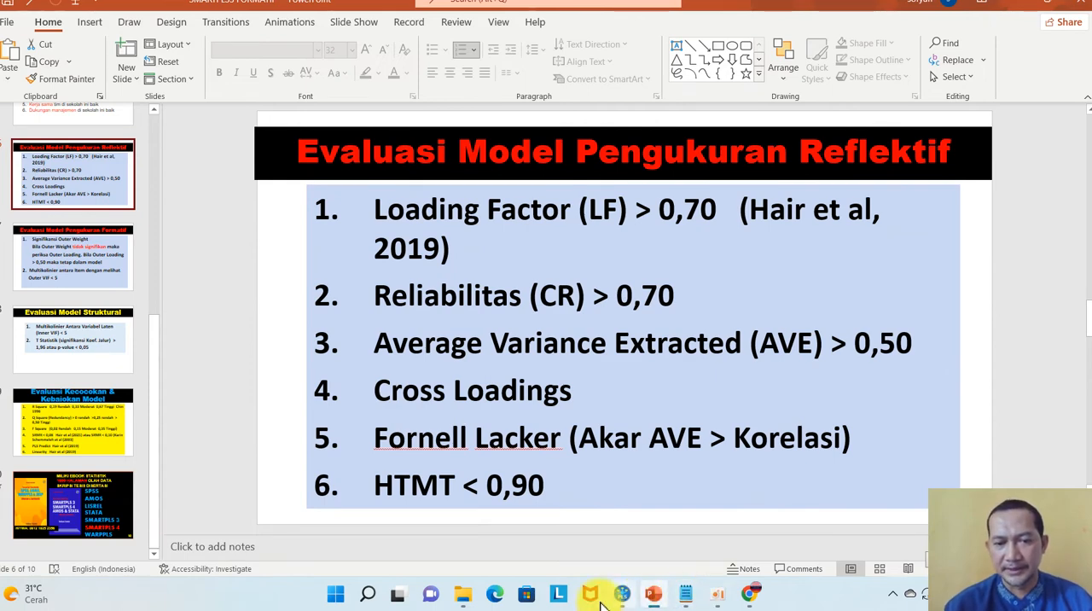
click(622, 595)
mouse_move(351, 208)
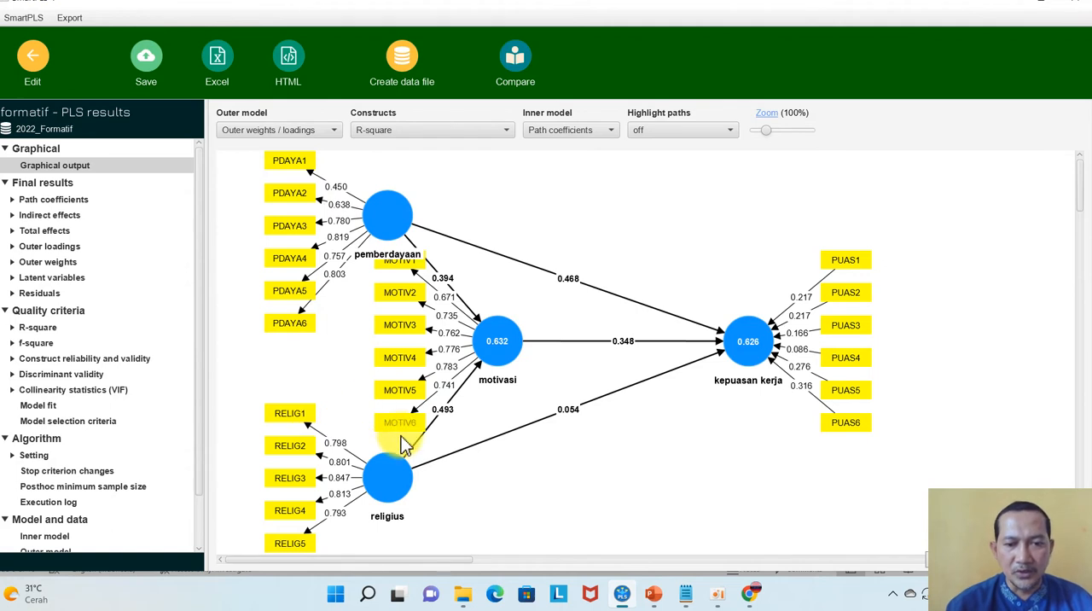
In the Notepad notes, remove the blank line between the two loading factor criteria and return to SmartPLS
click(687, 597)
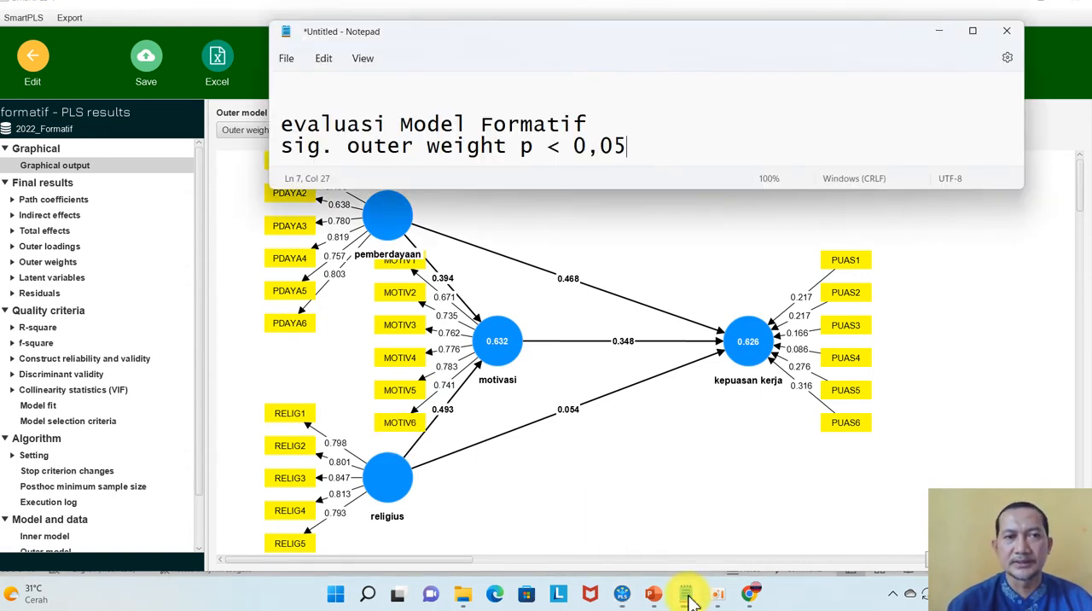
key(Up)
key(Up)
key(Up)
key(Up)
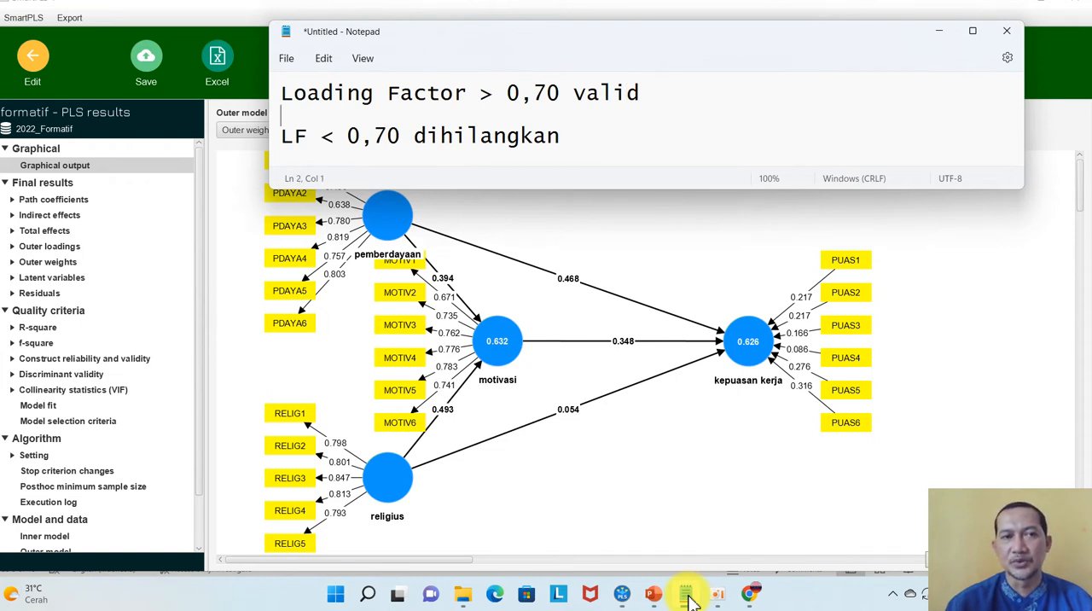
key(Delete)
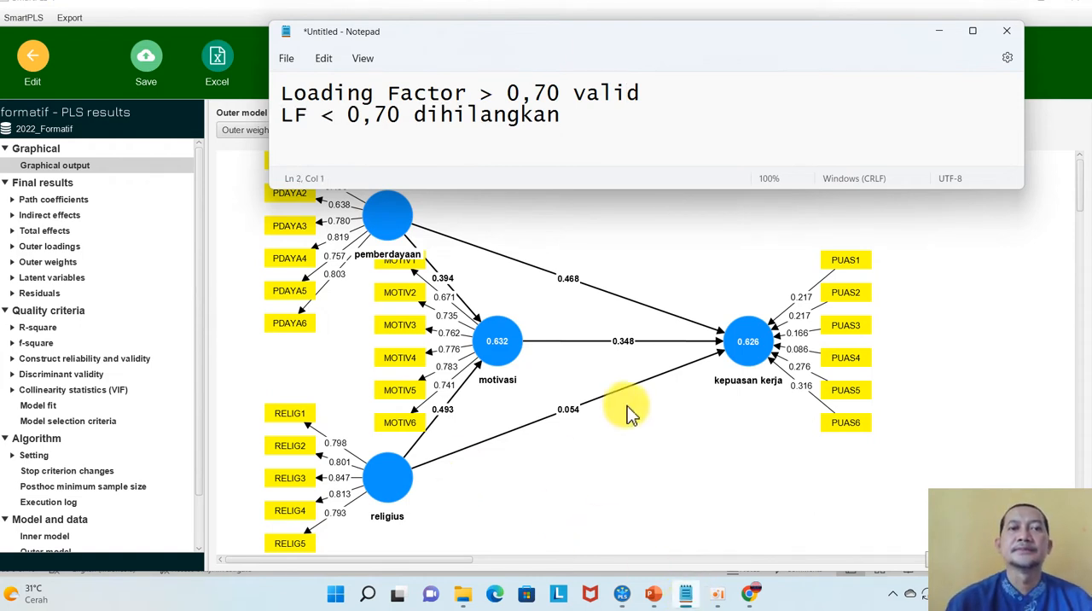
click(238, 156)
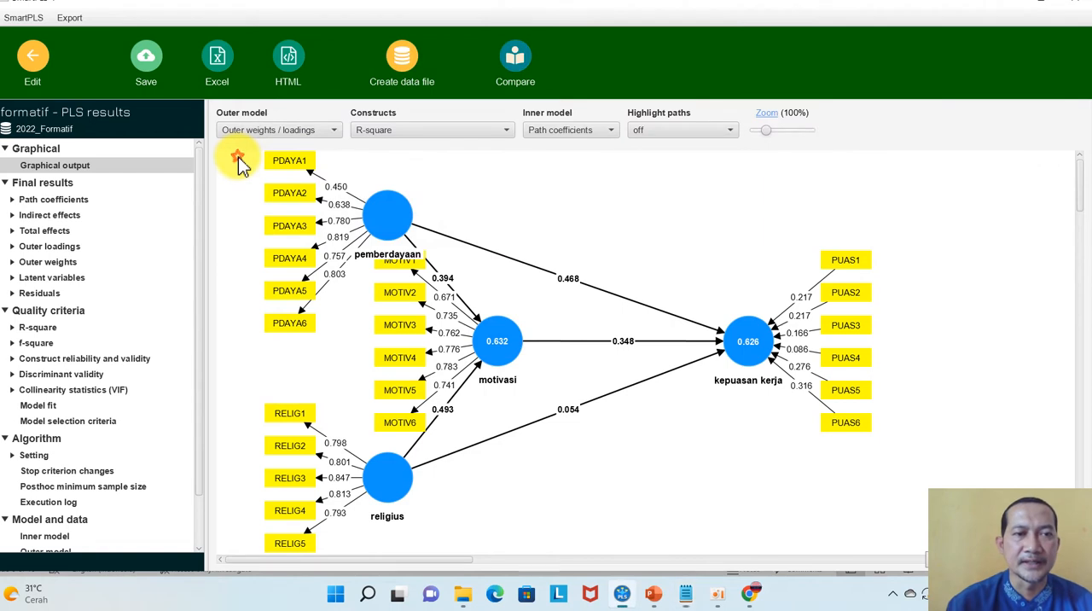
Examine the outer loadings as a list to compare each indicator with the 0,70 threshold
click(292, 174)
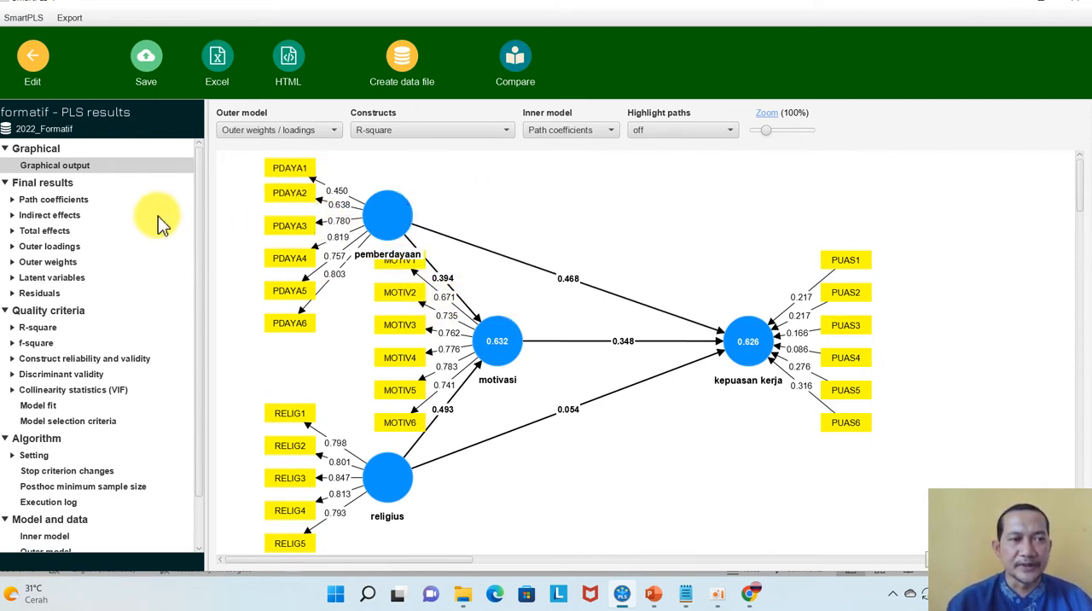
click(34, 246)
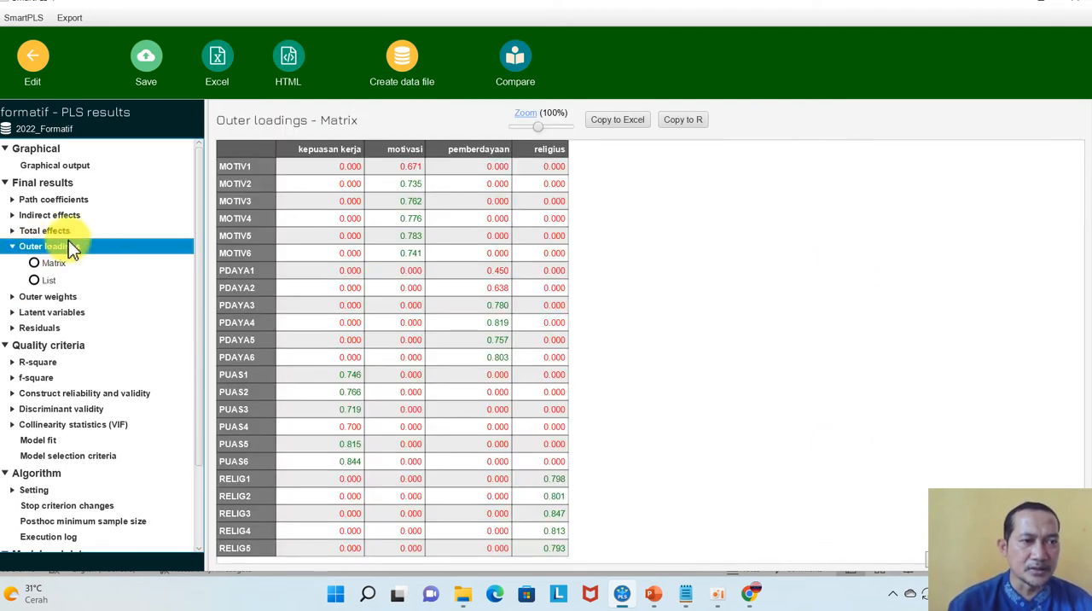
click(43, 280)
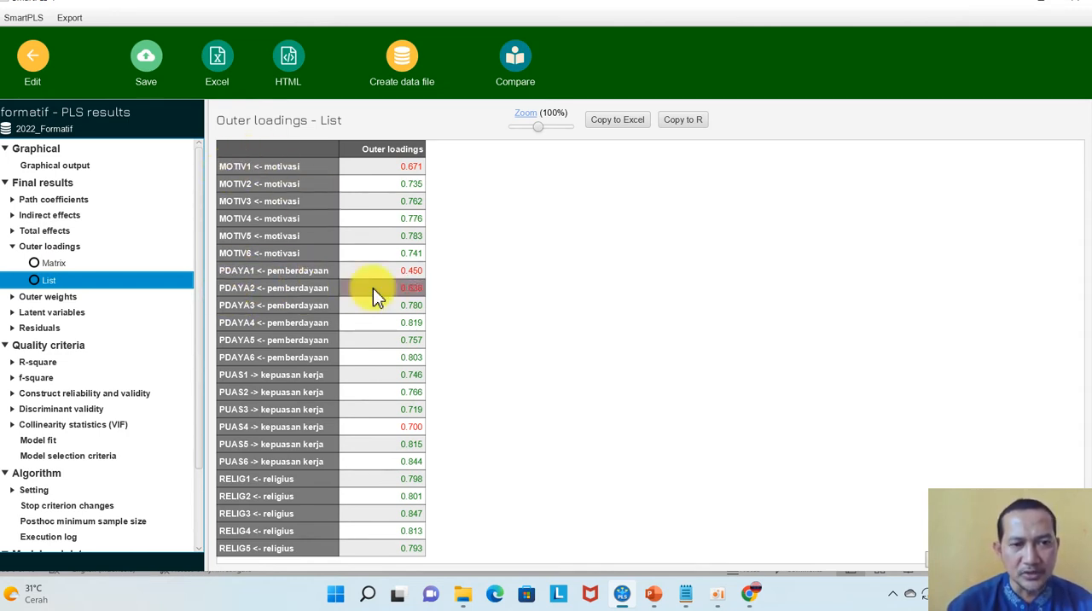
Delete indicators PDAYA1, PDAYA2 and MOTIV1 from the model, and realign pemberdayaan's remaining indicators on the construct's left side
click(38, 72)
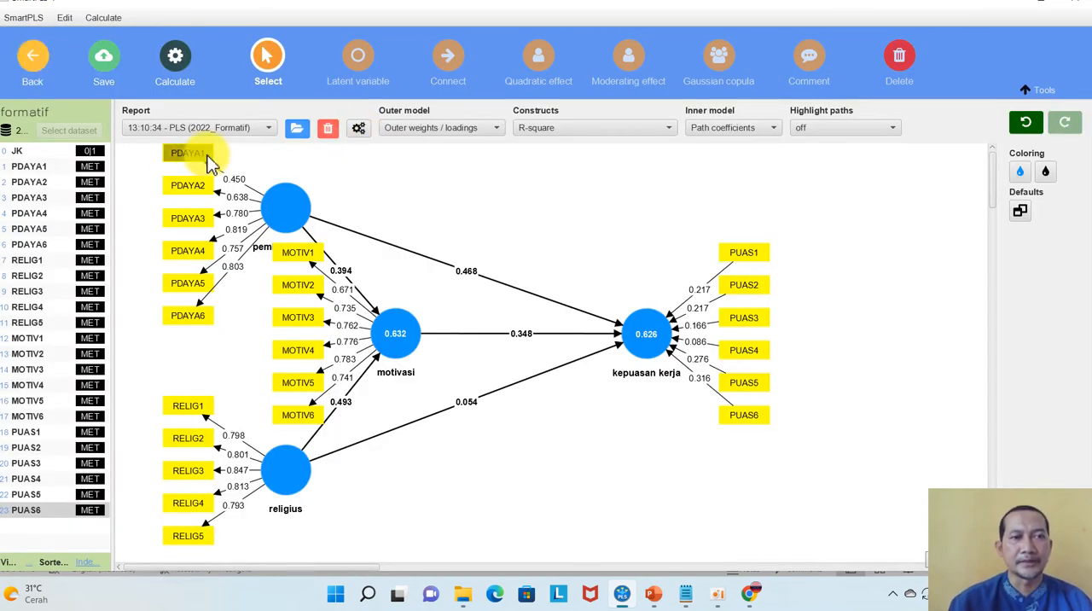
click(179, 159)
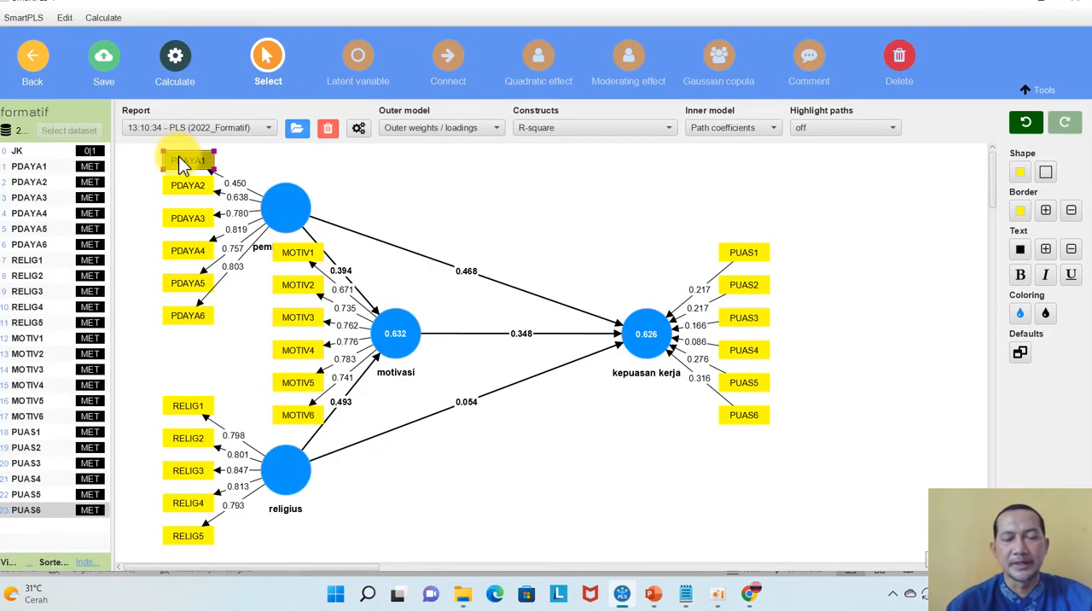
key(Delete)
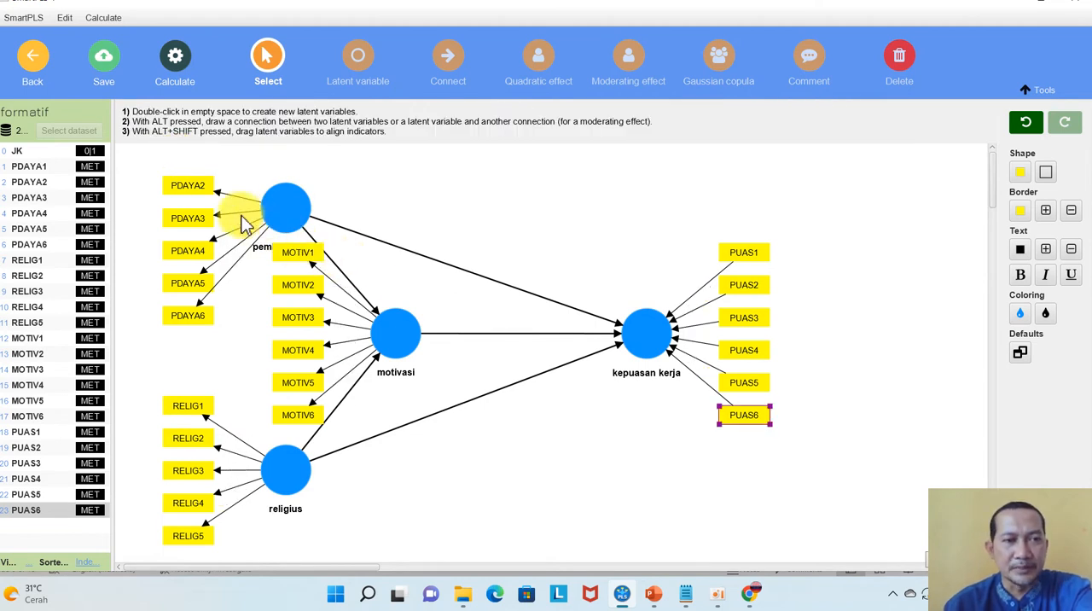
click(293, 254)
key(Delete)
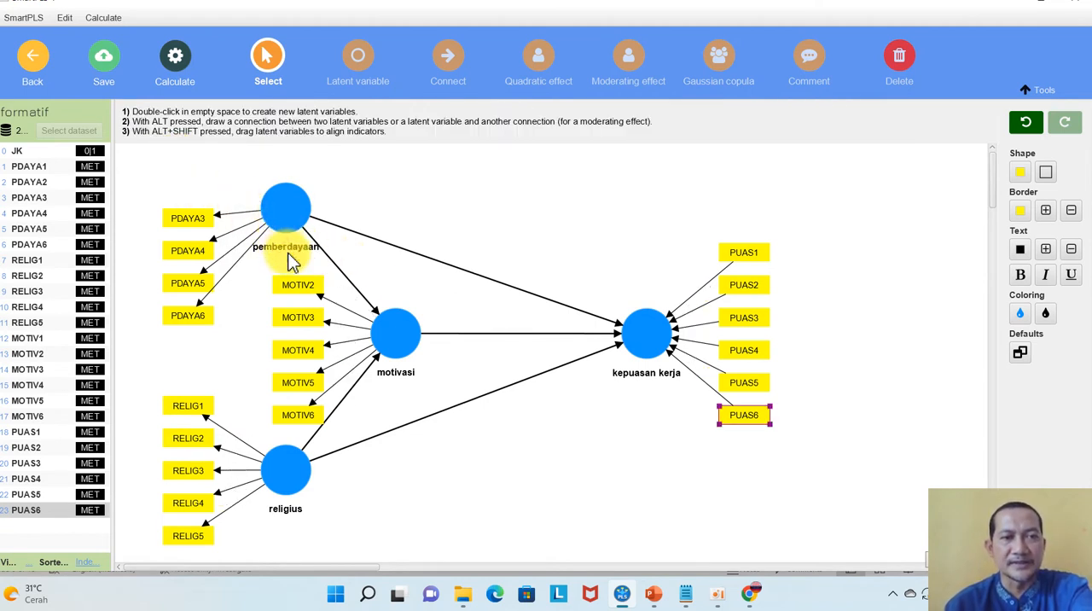
click(282, 205)
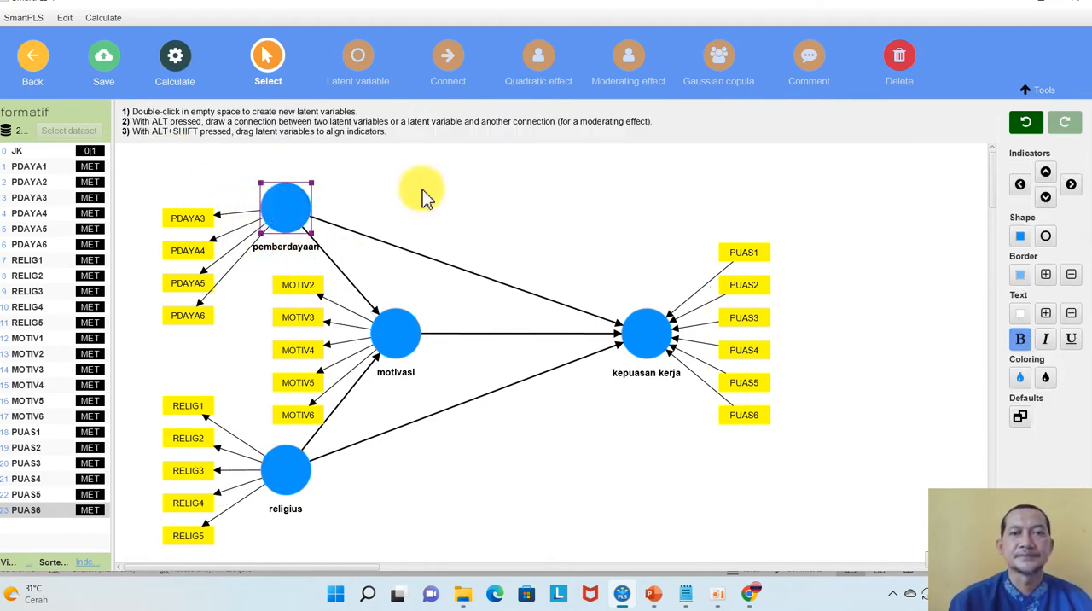
click(1022, 187)
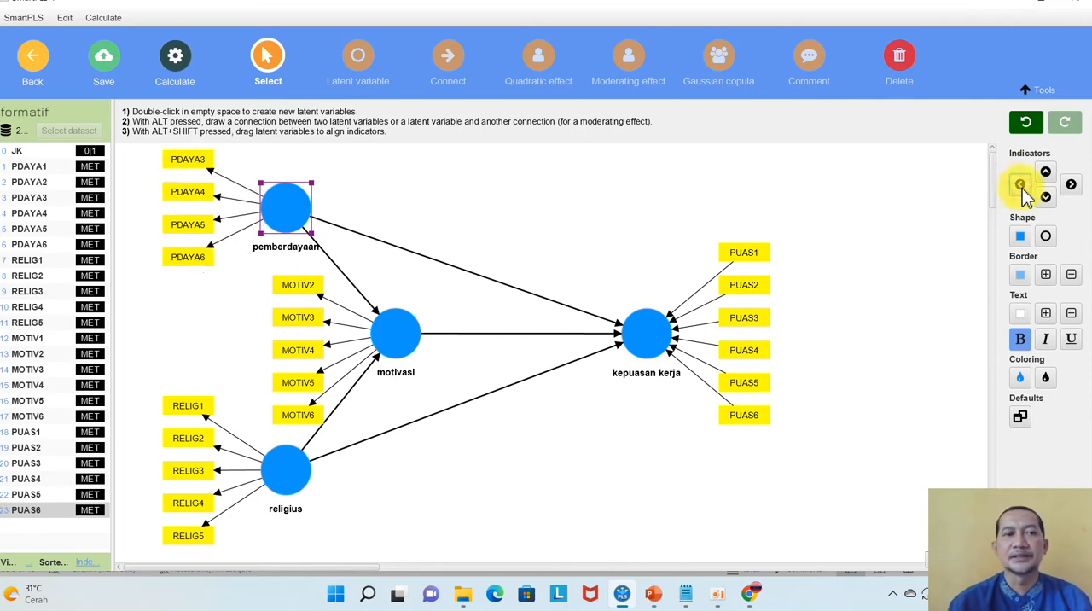
Rerun the PLS-SEM algorithm on the reduced model with Path weighting and Standardized results
click(176, 60)
click(234, 88)
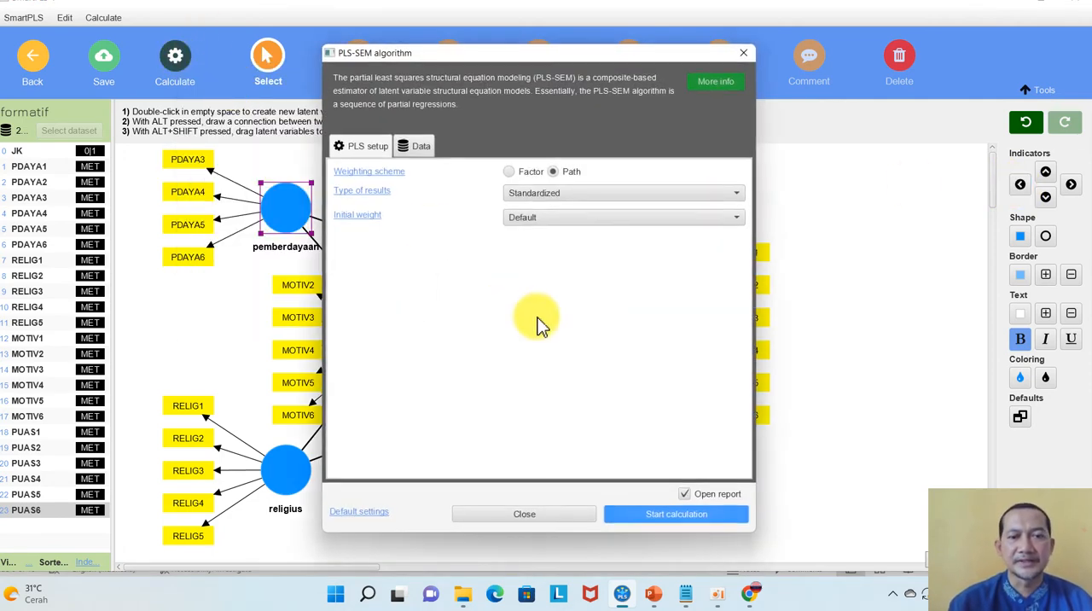
click(647, 516)
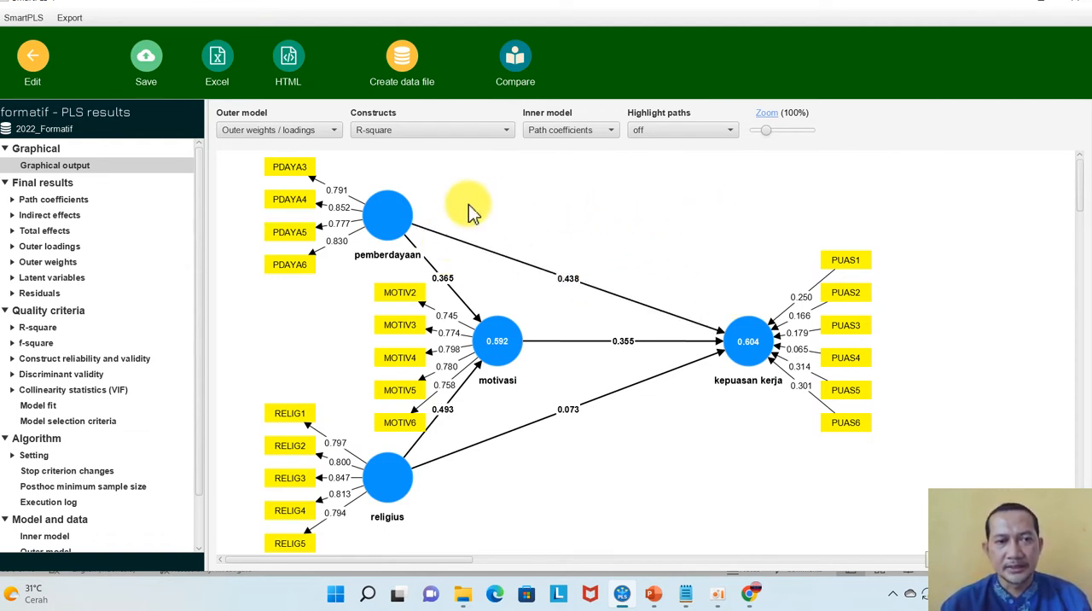
mouse_move(375, 220)
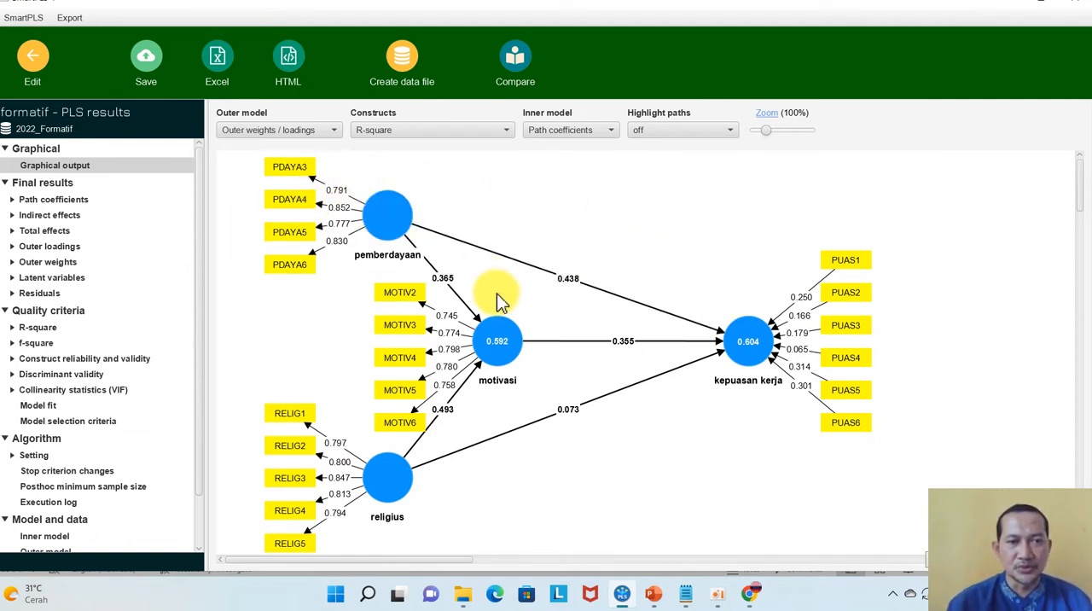
Review construct reliability and validity, HTMT, the Fornell-Larcker criterion and cross loadings, and return to the model
click(85, 358)
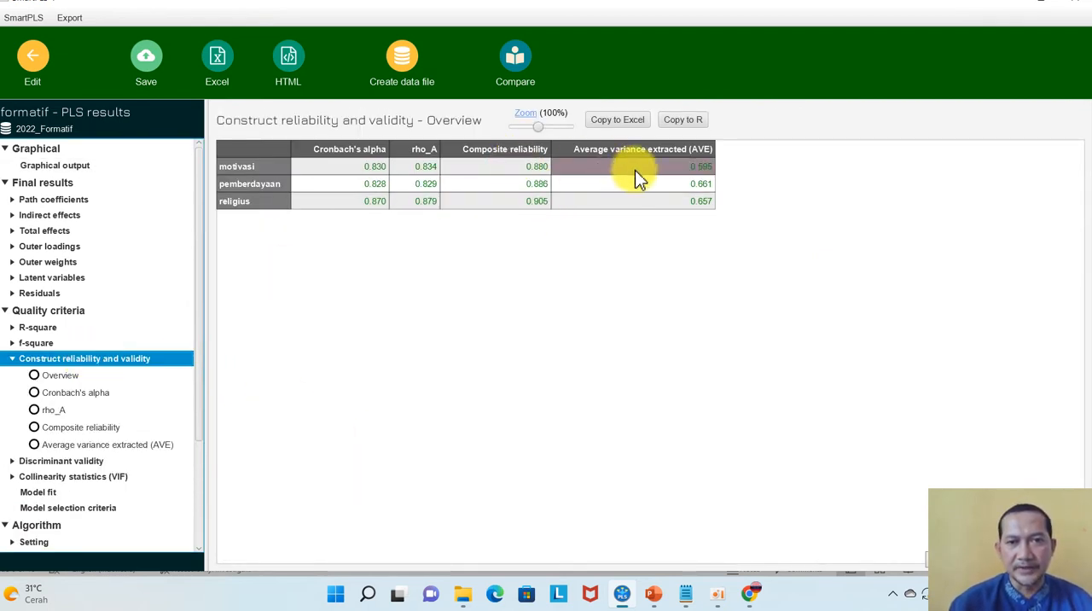
click(39, 461)
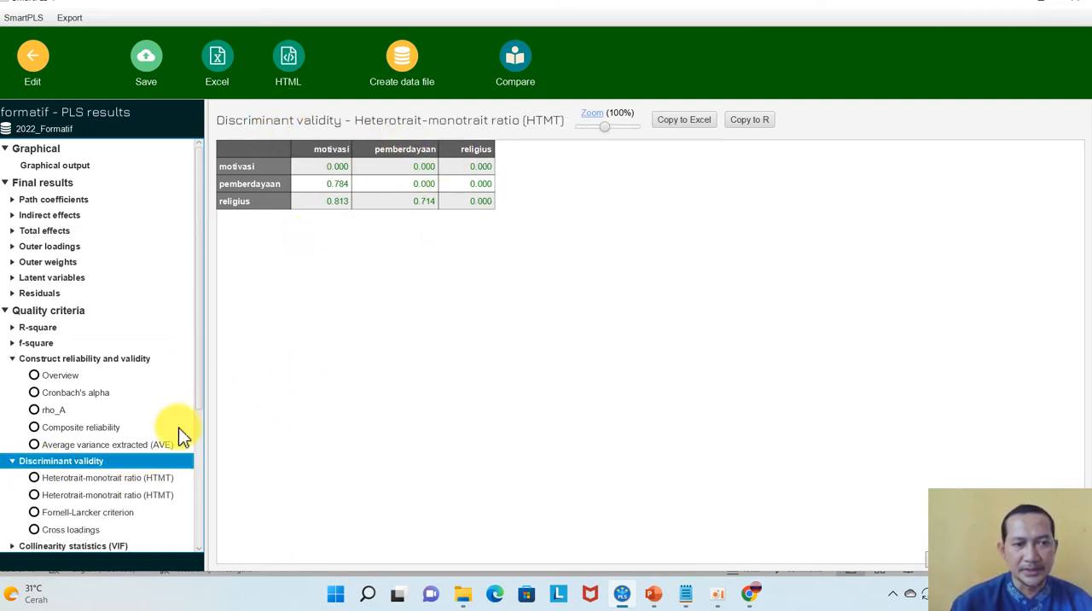
click(82, 514)
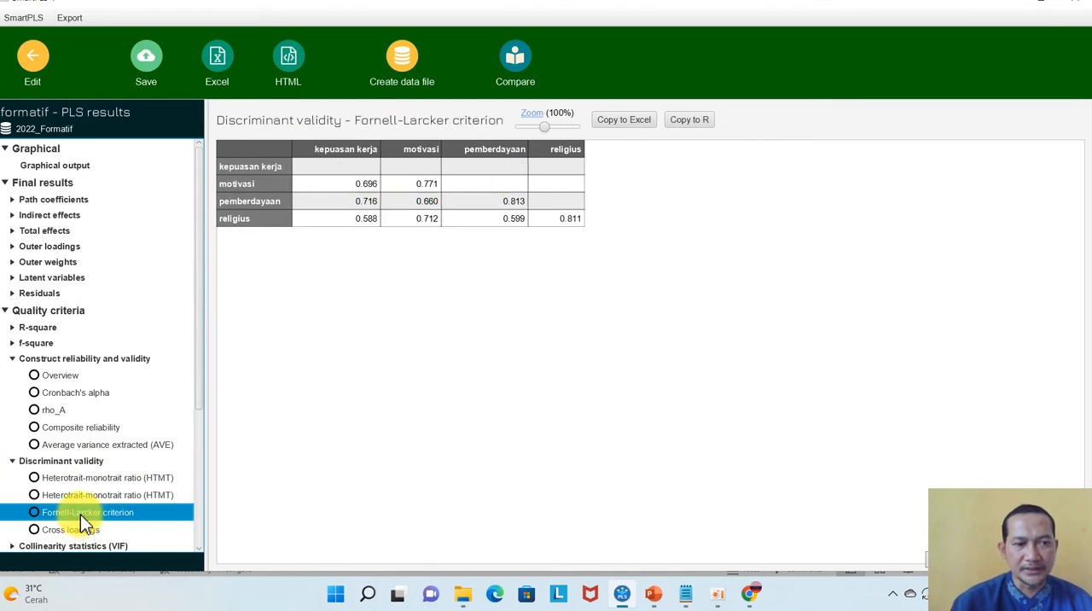
click(62, 532)
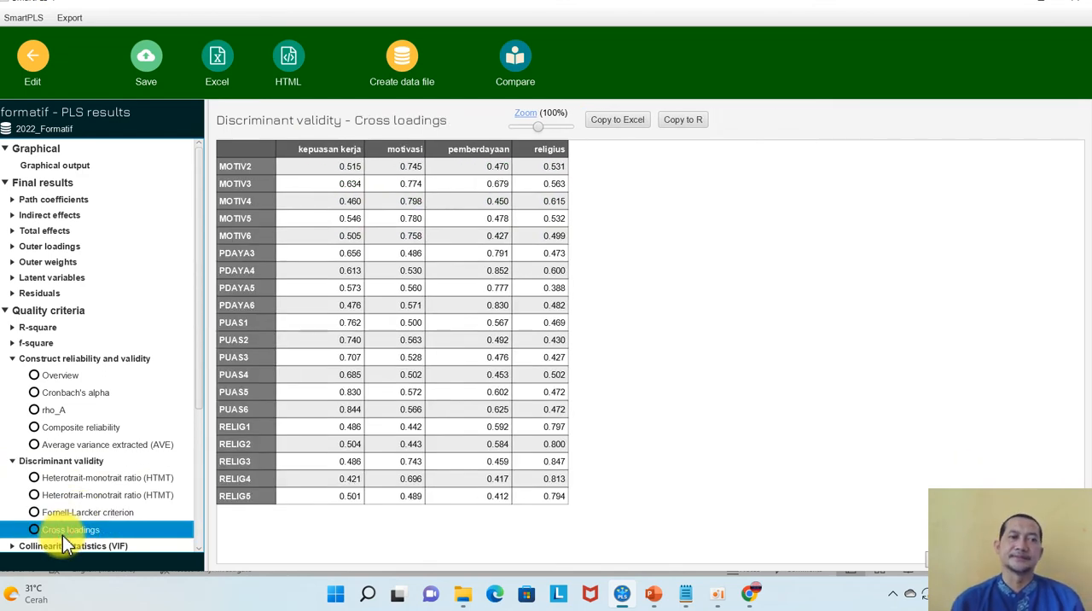
click(12, 359)
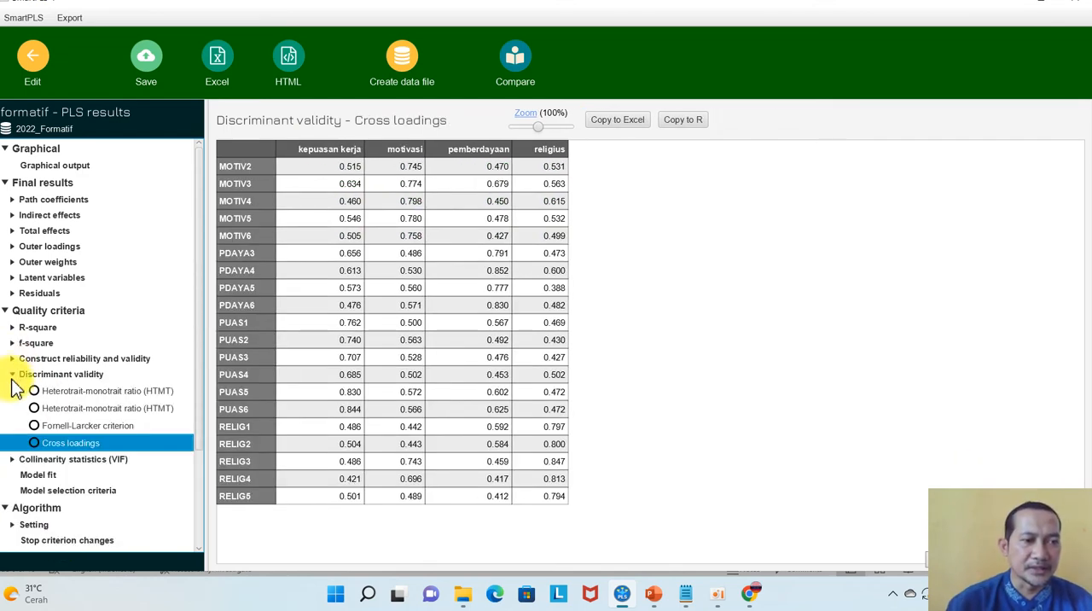
click(15, 376)
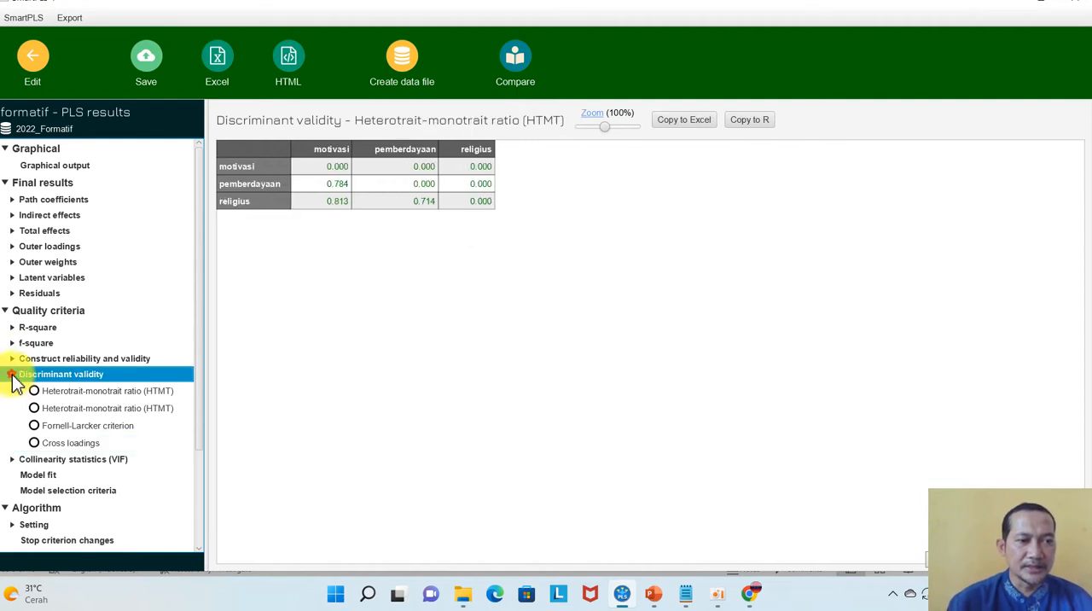
click(13, 376)
click(32, 56)
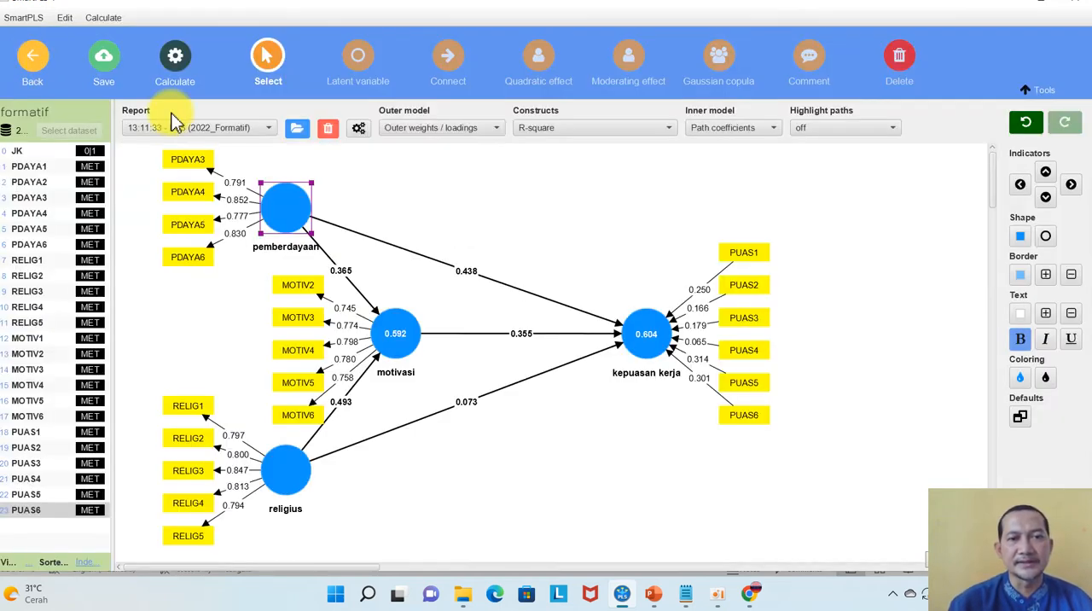
click(531, 233)
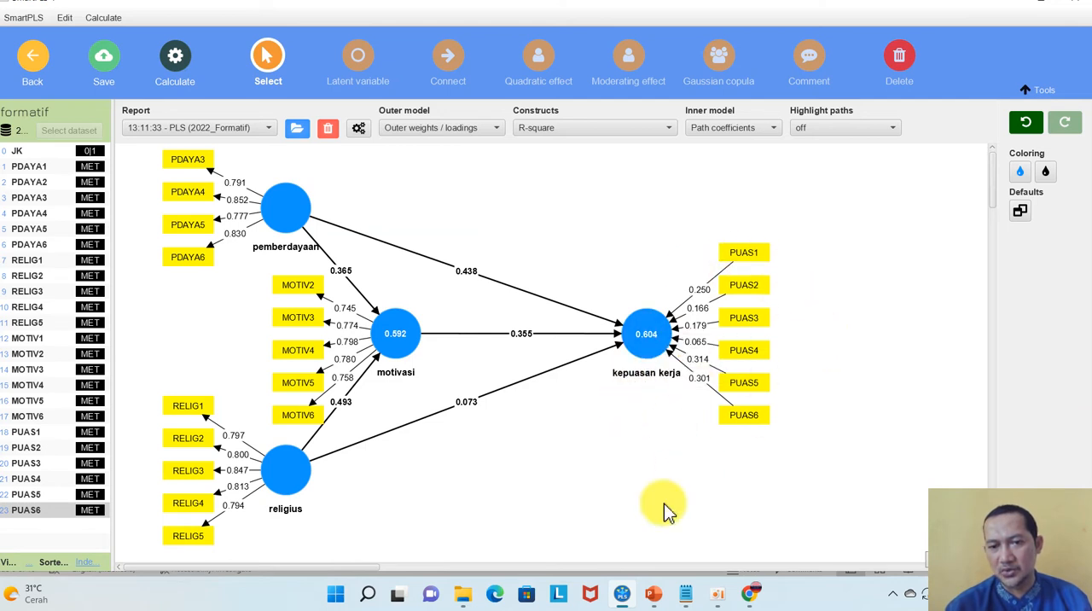
In the Notepad notes, start a new line below the formative criterion "sig. outer weight p < 0,05"
click(687, 594)
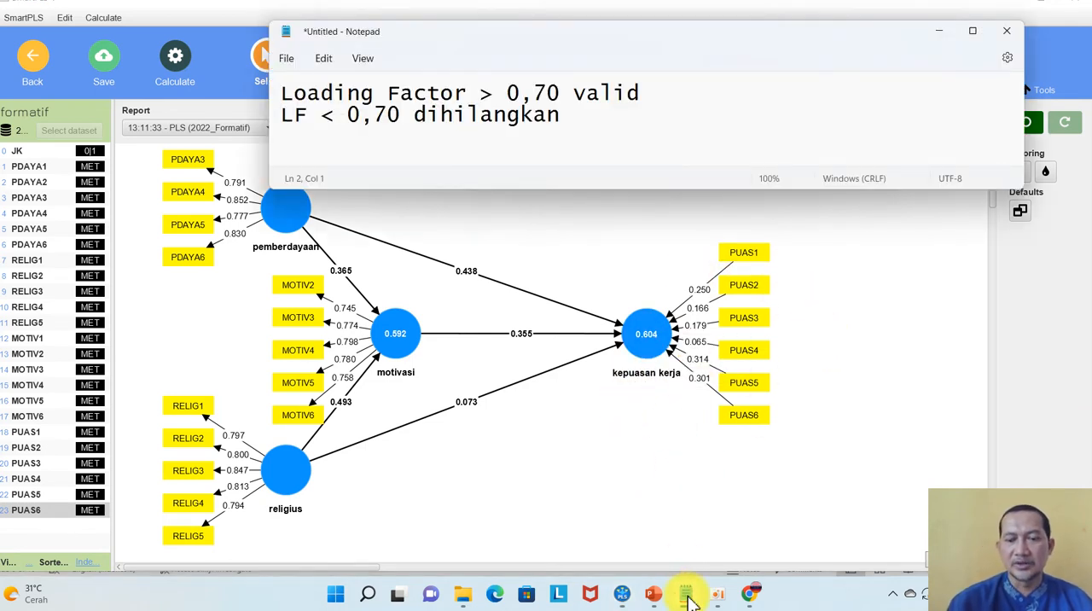
key(Return)
key(Return)
text(evaluasi Model Formatif)
key(Return)
text(sig. outer weight p < 0,05)
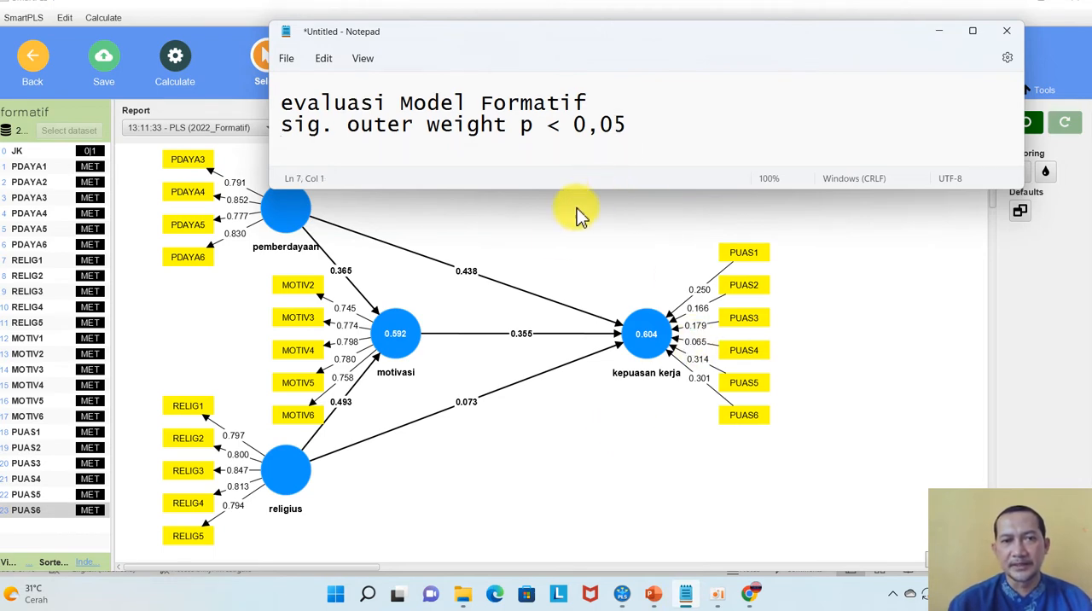
Run bootstrapping on the model with 5000 subsamples, Bias-corrected and accelerated (BCa) bootstrap confidence intervals, and a two-tailed test at 0.05 significance
click(556, 244)
click(174, 55)
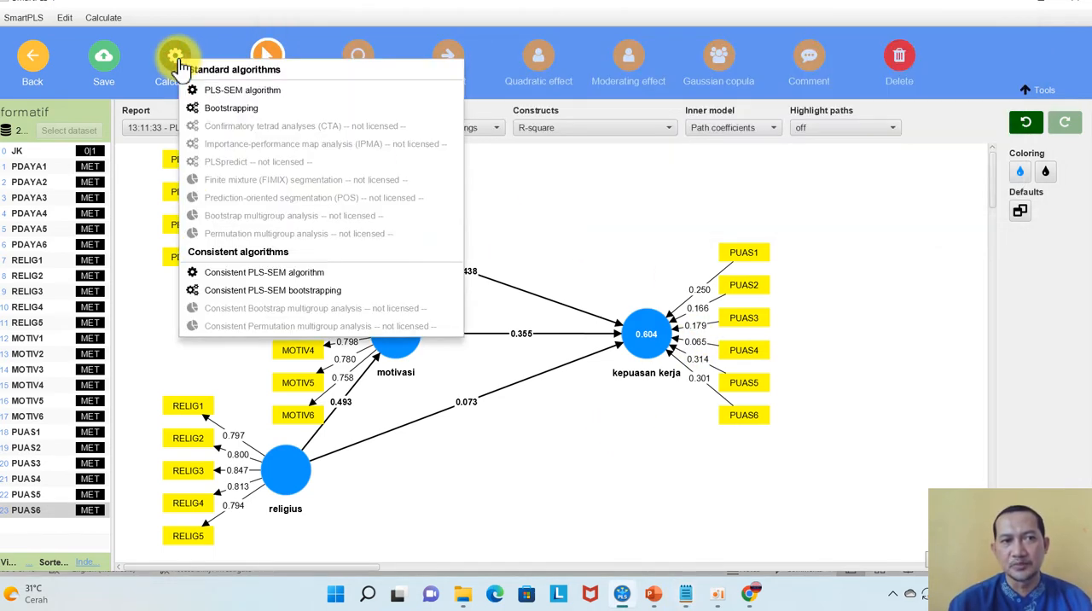
click(231, 108)
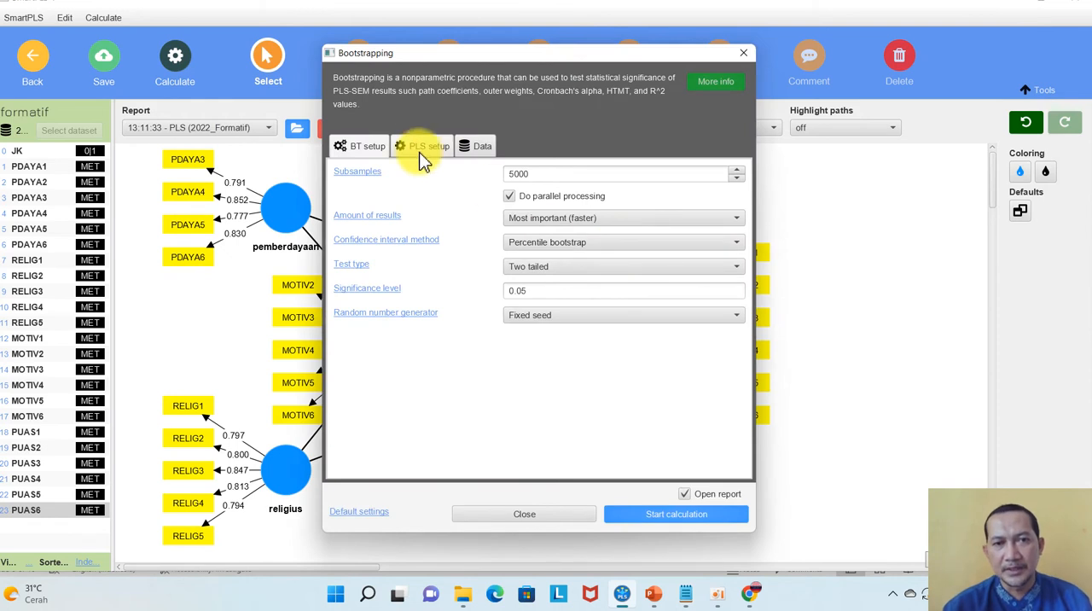
click(576, 177)
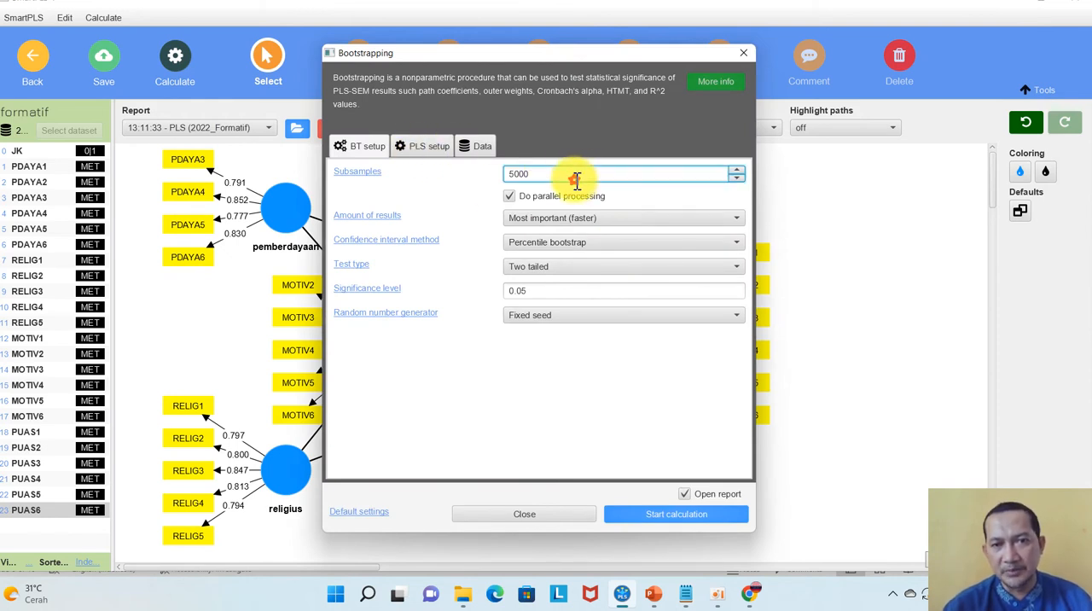
click(621, 249)
click(595, 296)
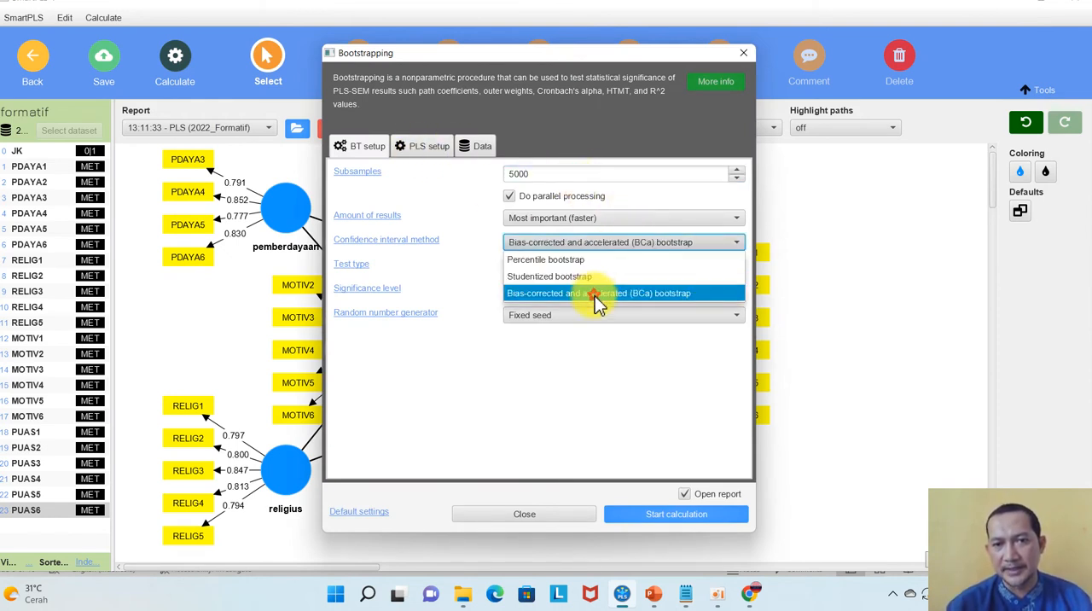
click(675, 244)
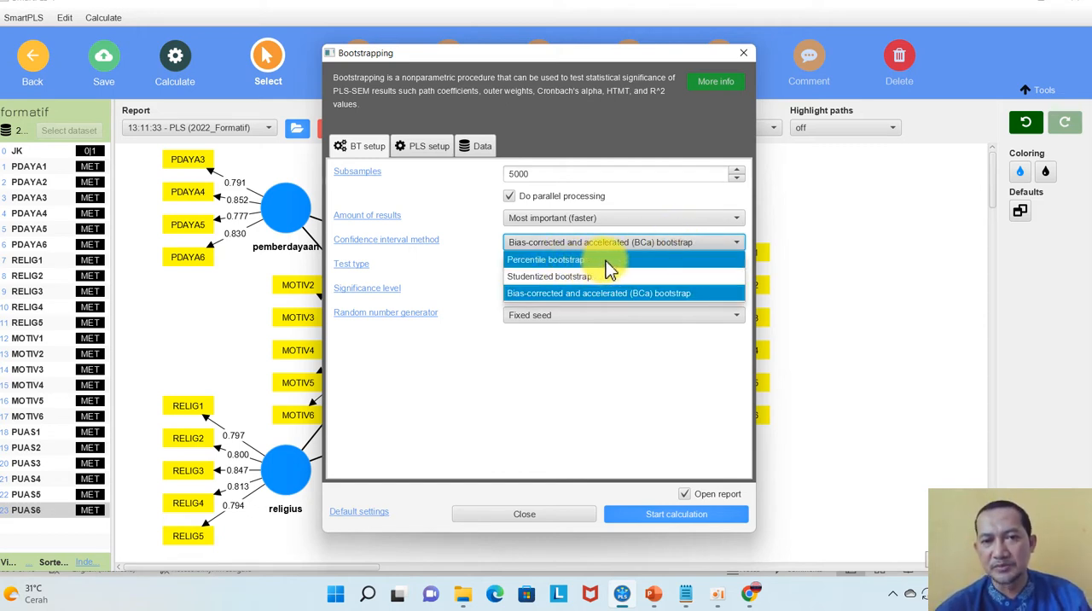
click(553, 294)
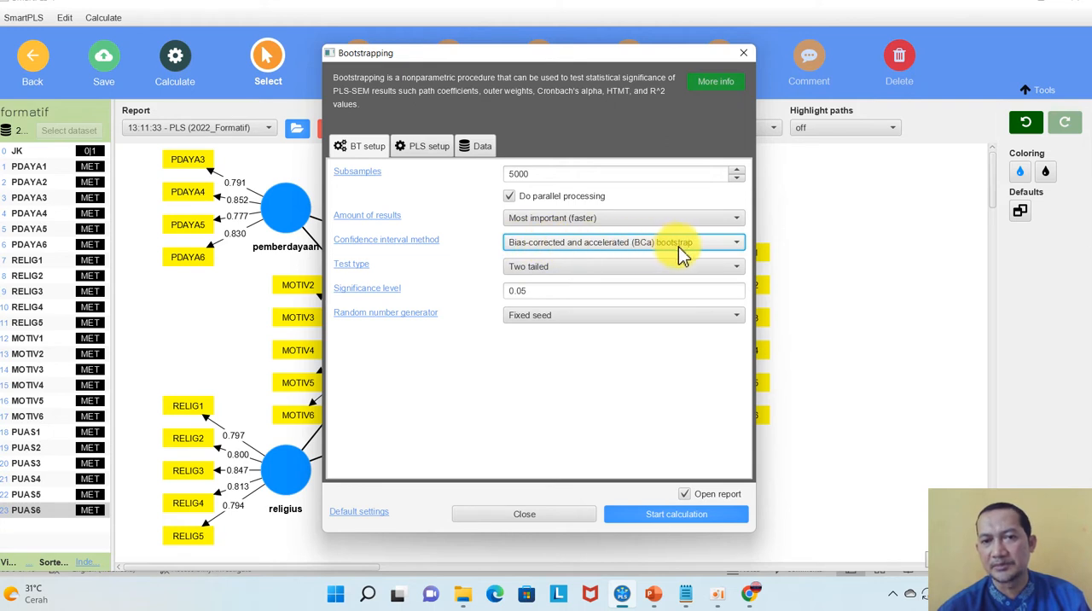
mouse_move(654, 593)
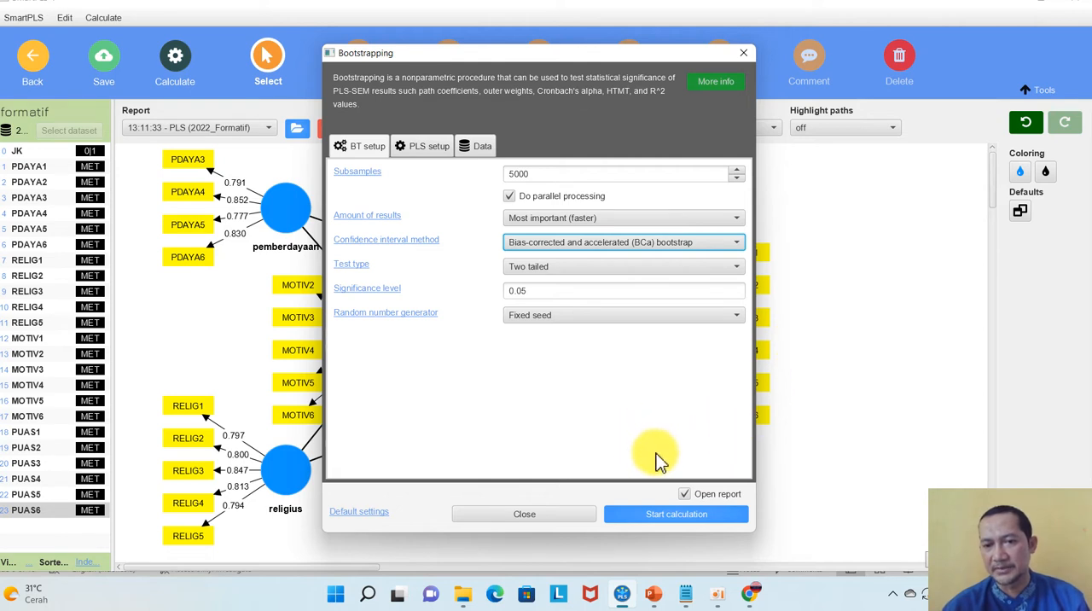
click(652, 518)
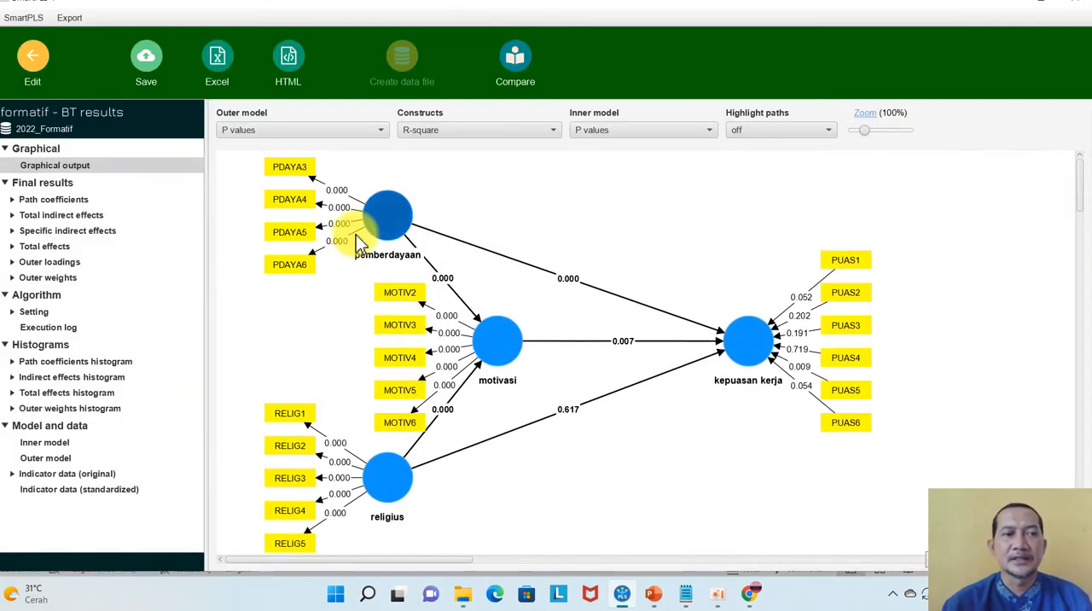
Examine the bootstrapped outer weights and outer loadings of PUAS1 to PUAS6, and switch to the SmartPLS e-book PDF in Chrome
click(48, 278)
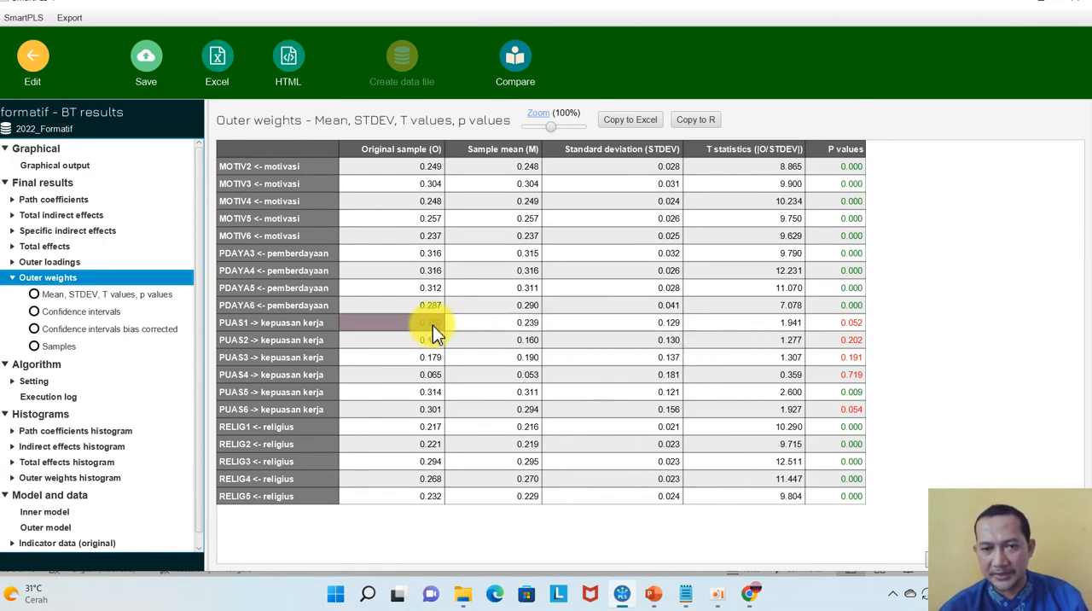
drag(281, 325, 849, 413)
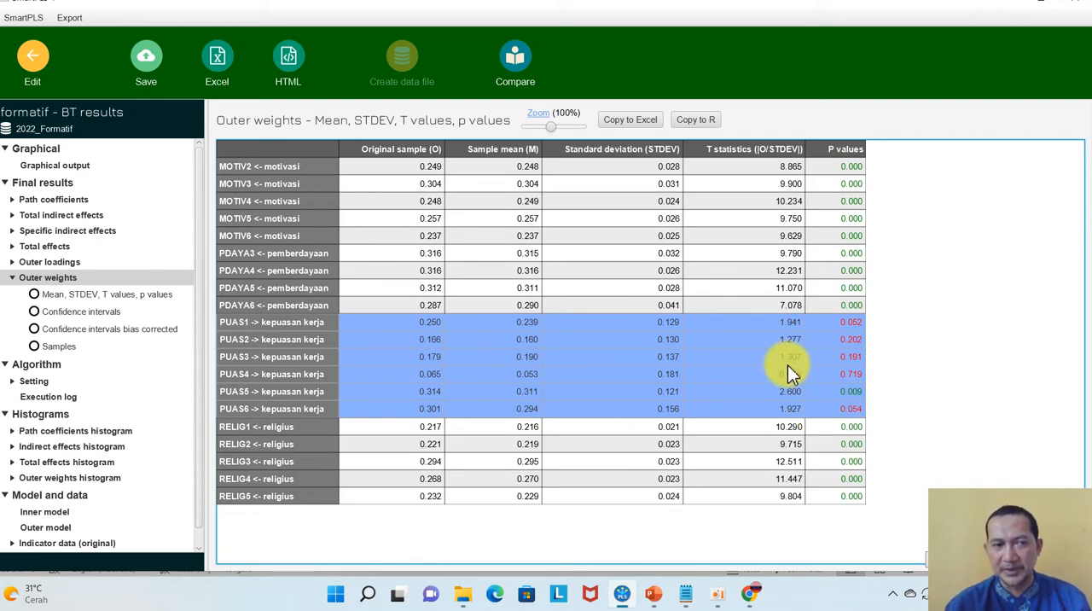
click(35, 263)
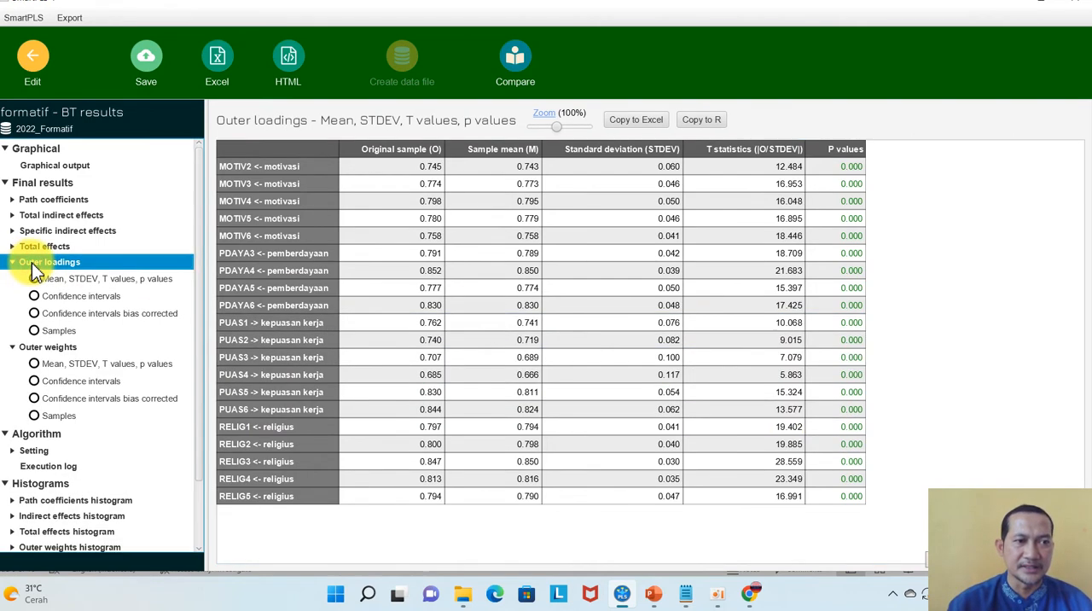
drag(253, 322, 437, 409)
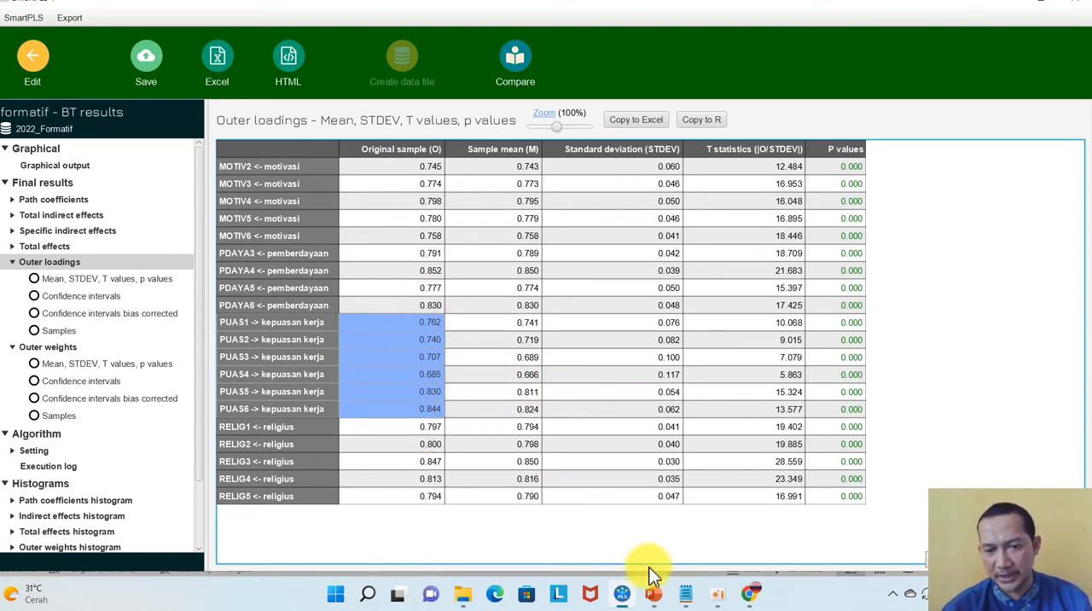
click(751, 595)
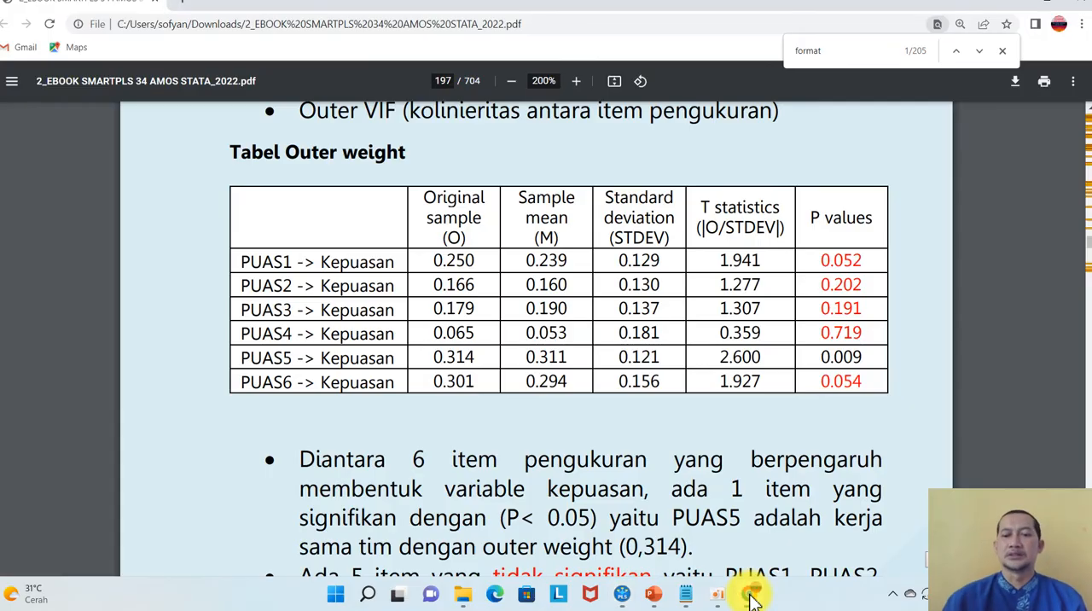